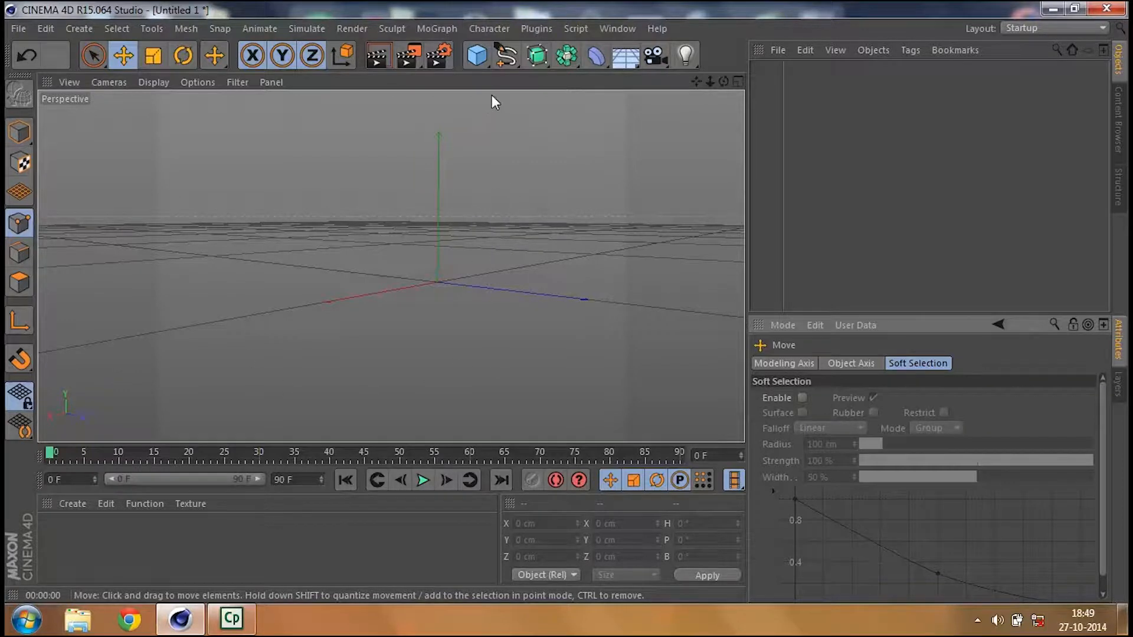
- Open the Spline flyout of primitives (Freehand, Arc, Circle, Flower…), after a brief look at the primitive objects list
click(505, 58)
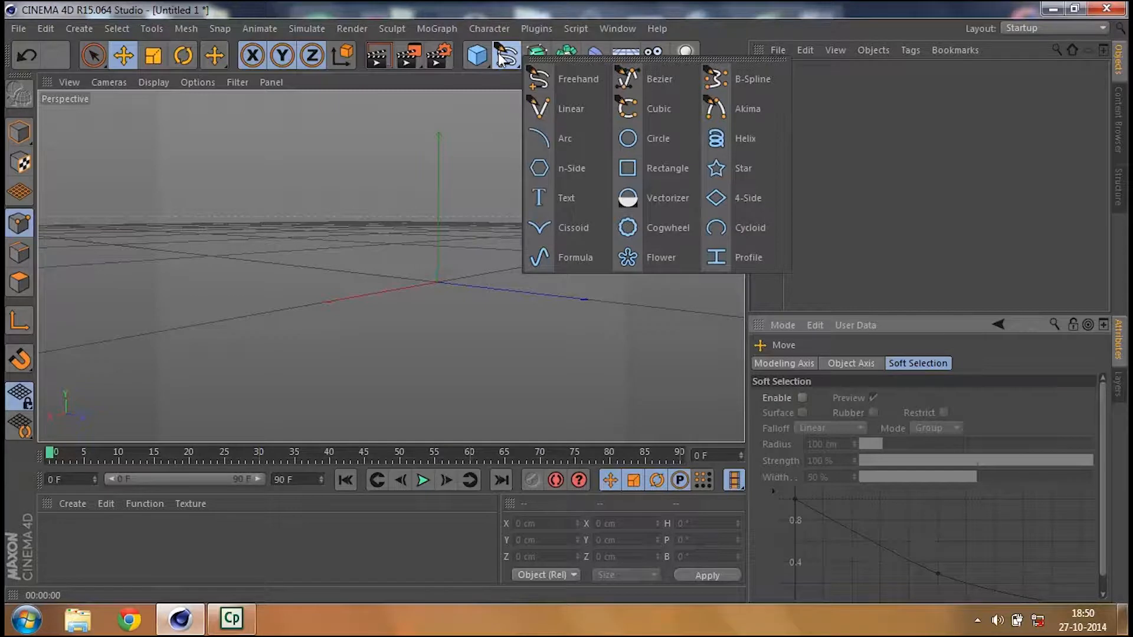
click(477, 56)
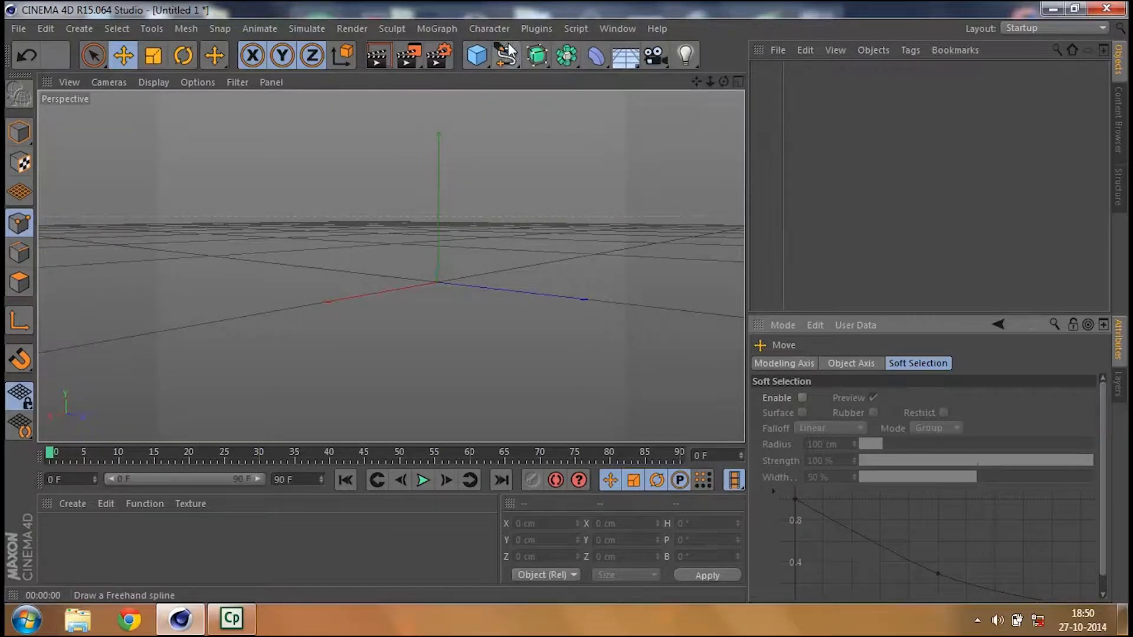
click(508, 54)
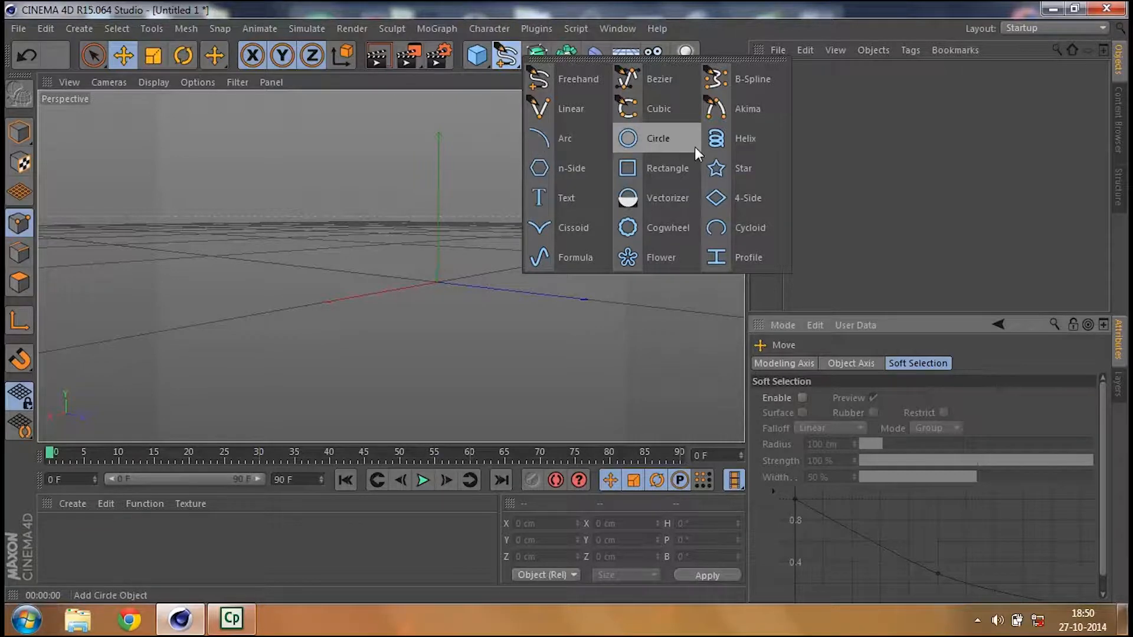
- Add an Arc spline and set its type to Ring
click(576, 147)
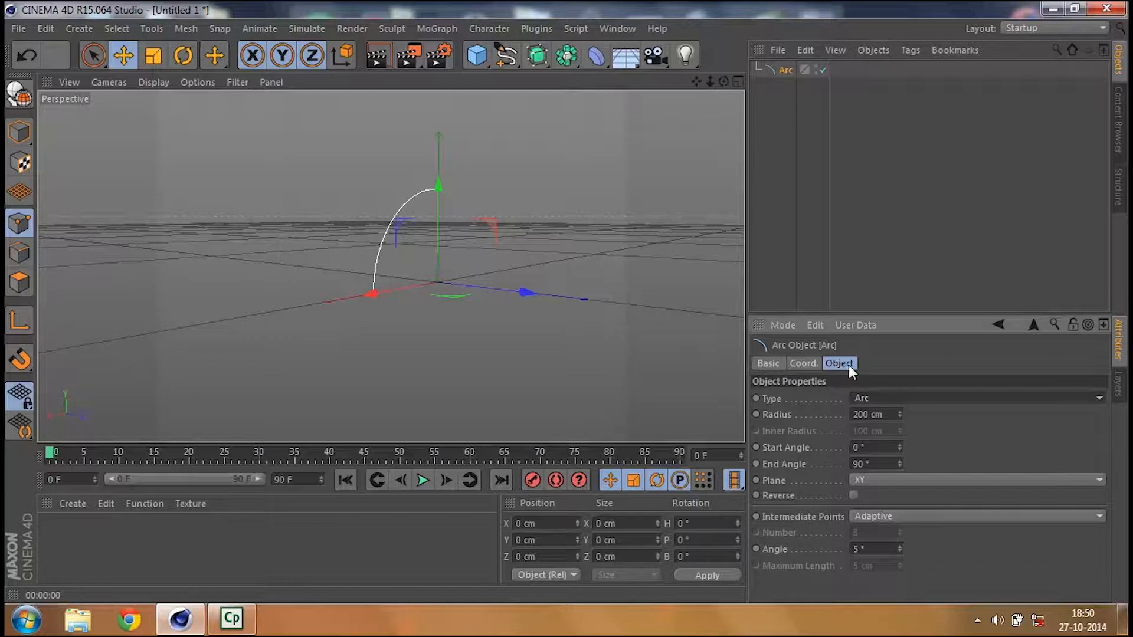
click(869, 397)
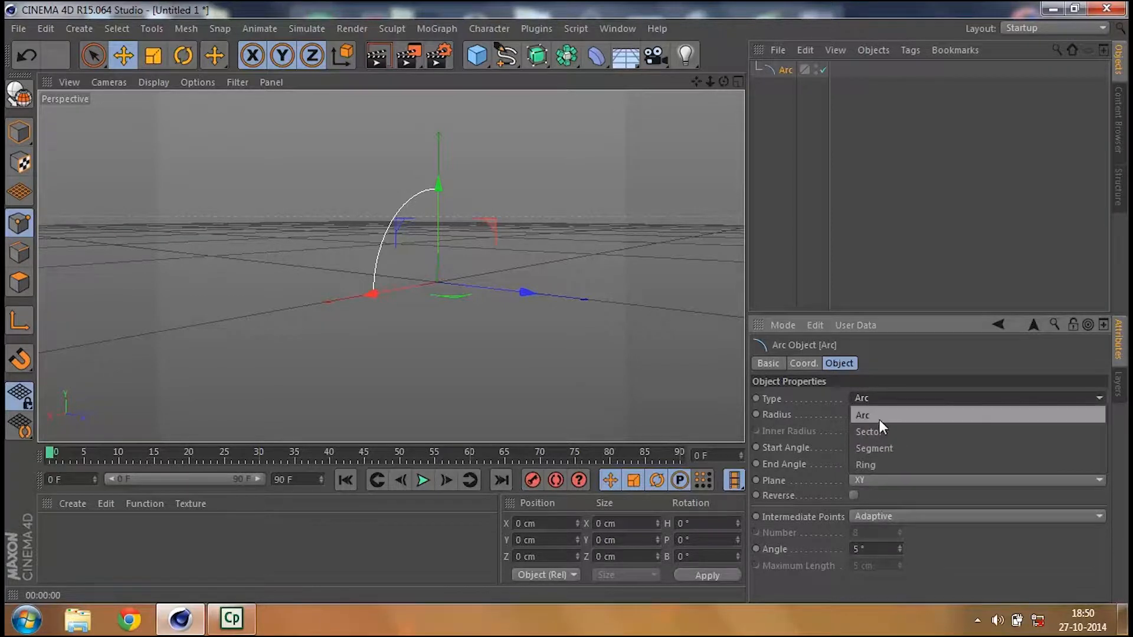
click(887, 463)
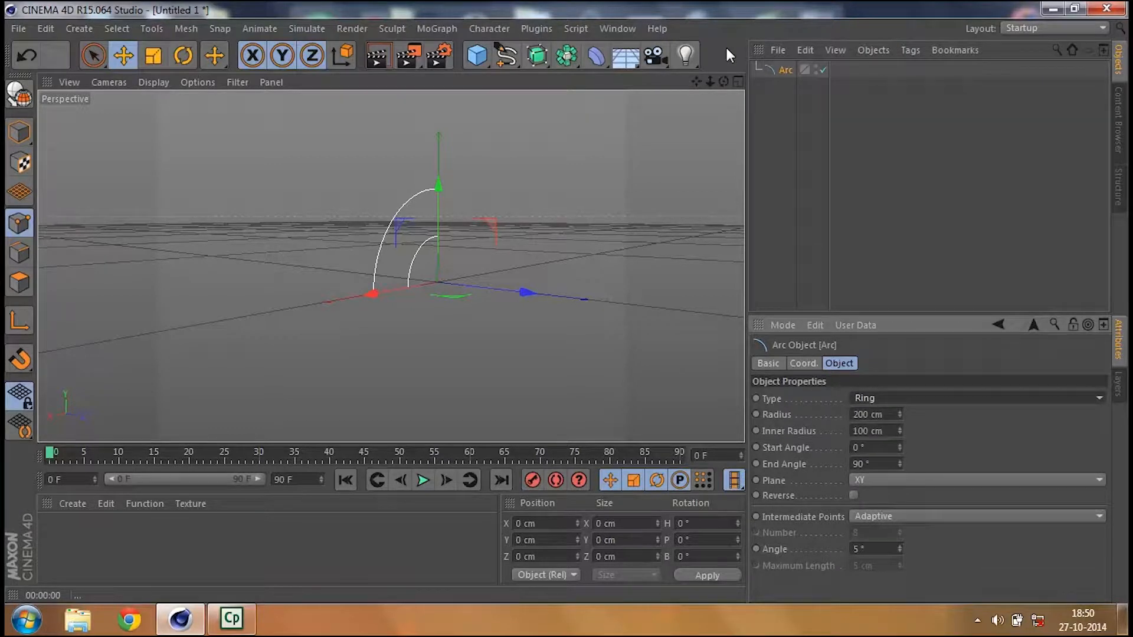
- Give the ring a 227 cm radius, 139 cm inner radius, 204° end angle and -360° start angle
drag(724, 79, 771, 126)
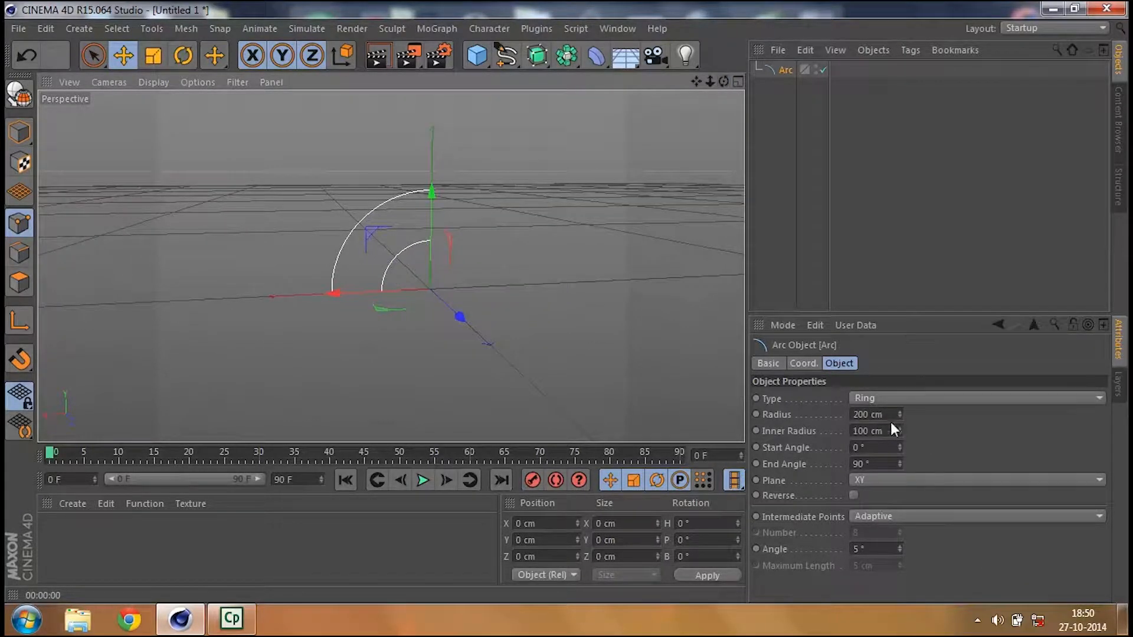
drag(898, 412, 901, 447)
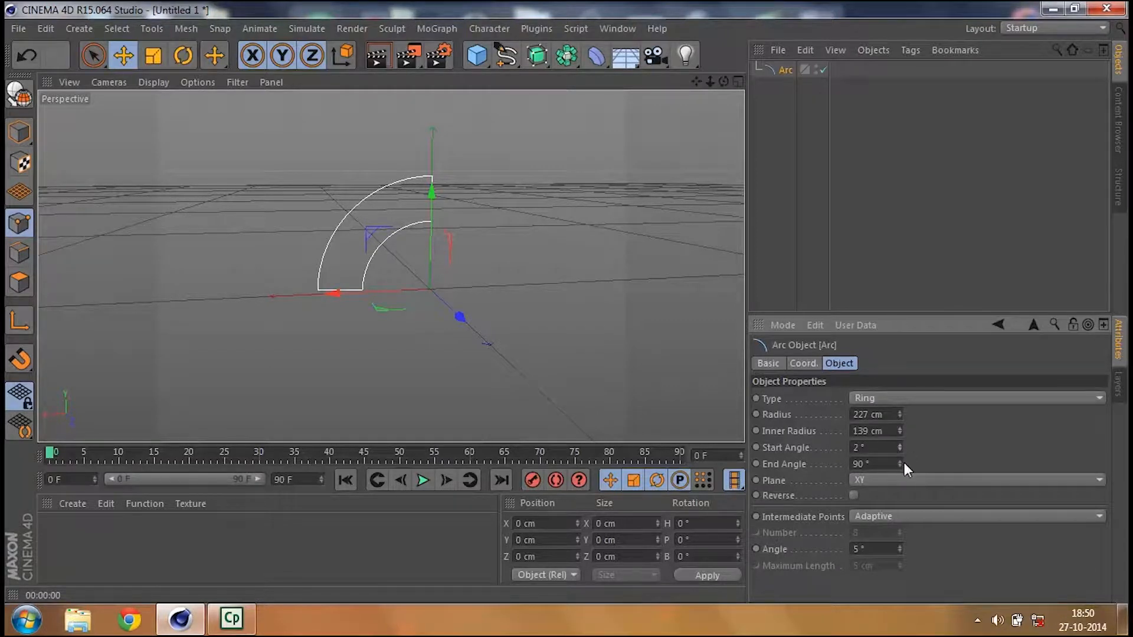
drag(898, 463, 899, 432)
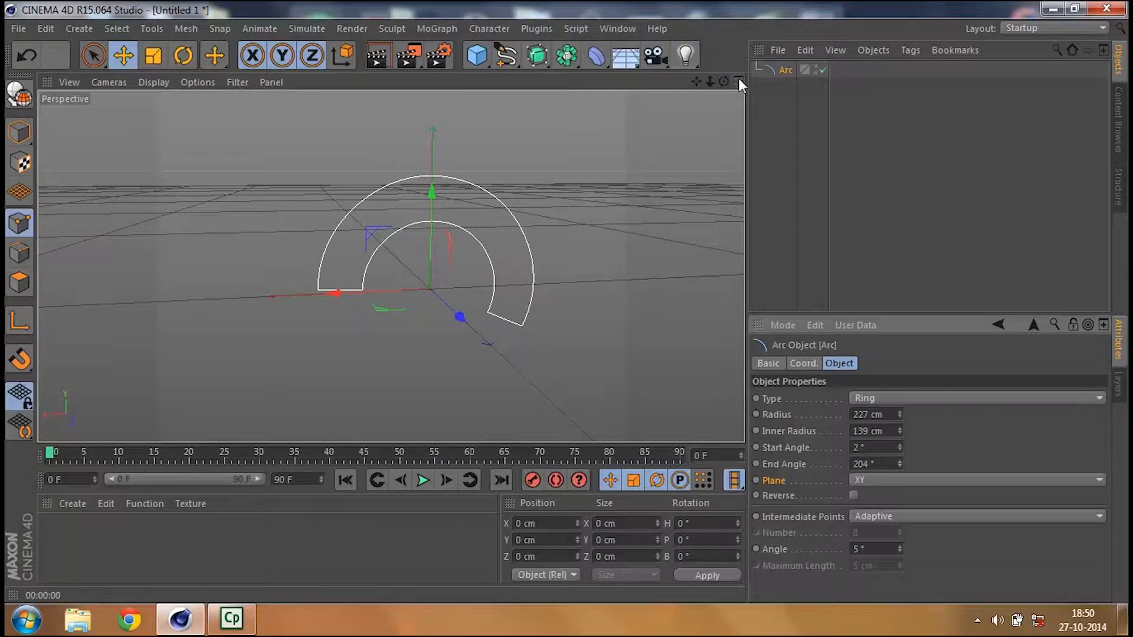
drag(725, 83, 643, 48)
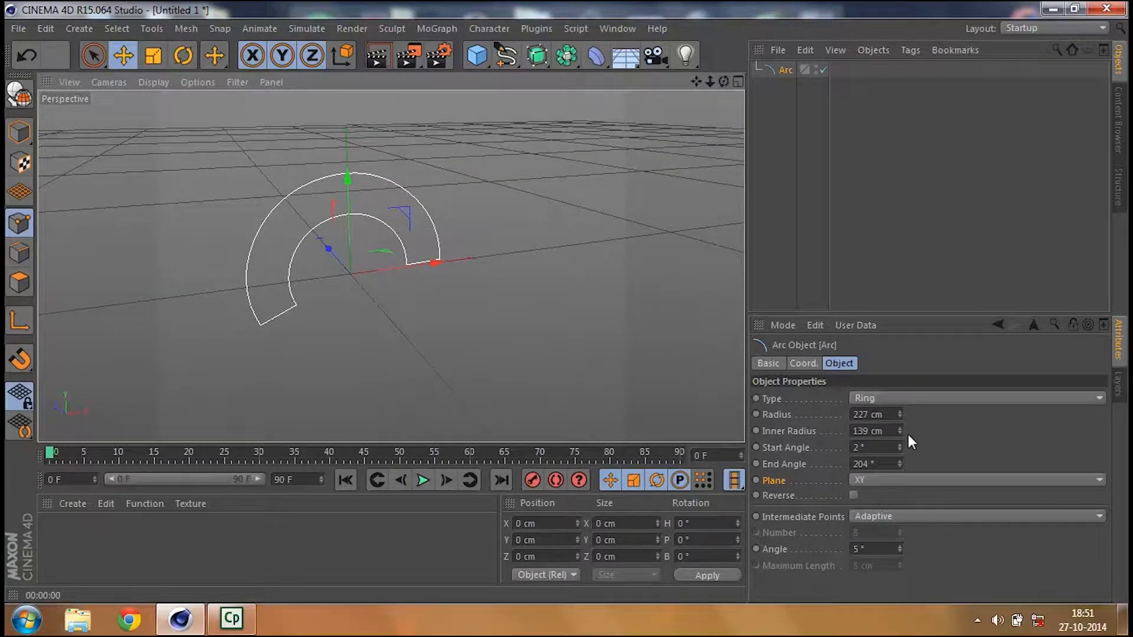
drag(898, 447, 897, 496)
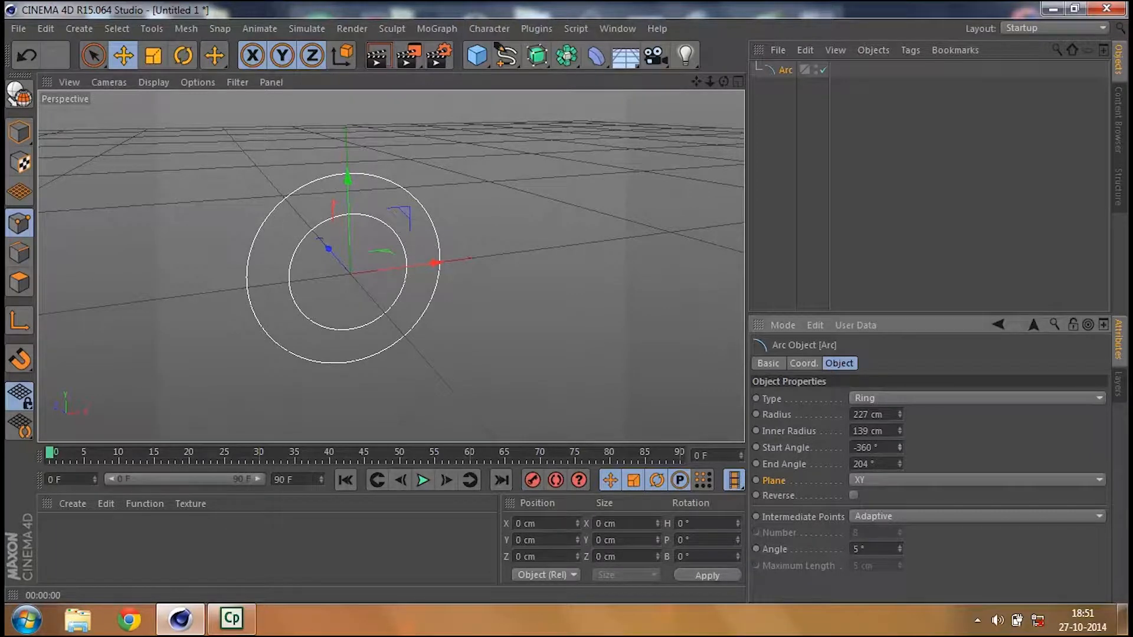
- Try the ring's Plane as XY and then ZY, checking it from another angle
click(901, 479)
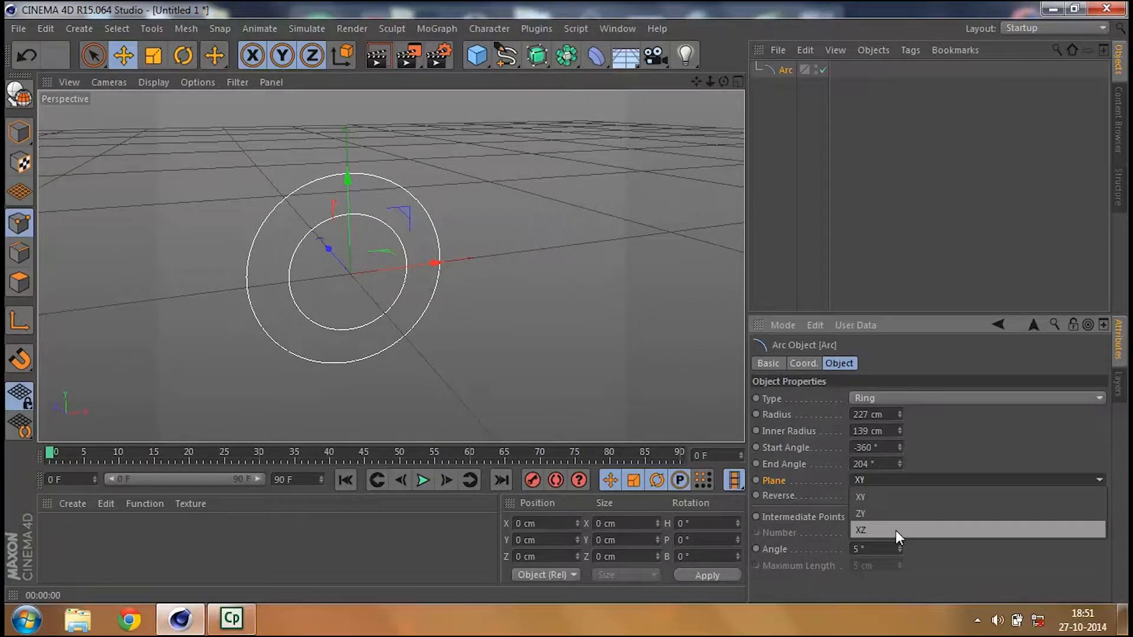
click(879, 498)
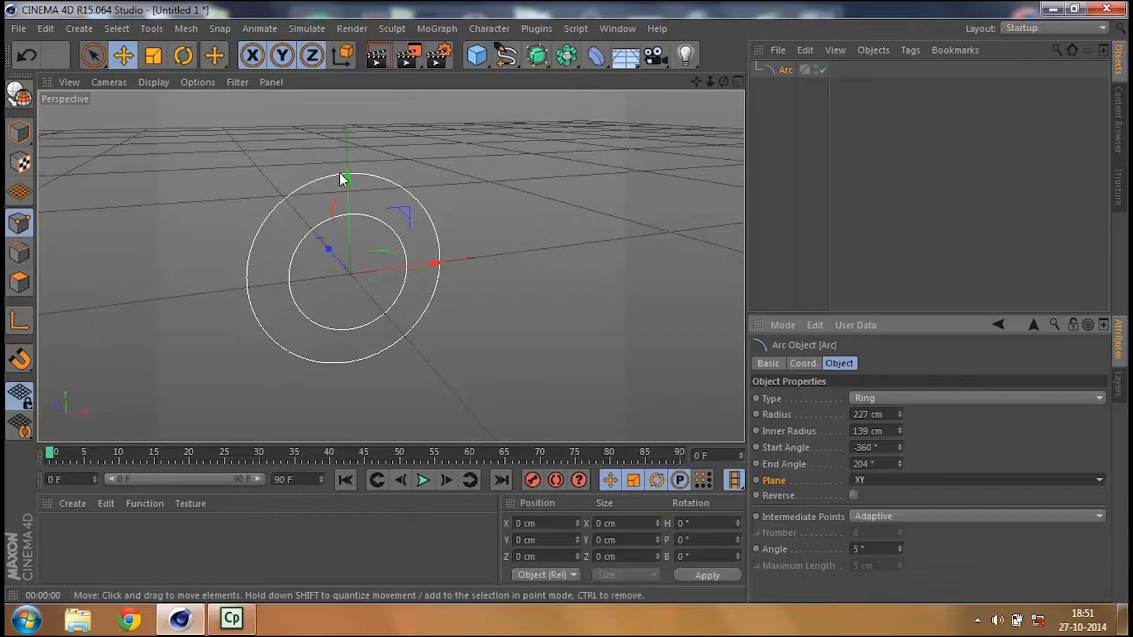
click(929, 478)
click(916, 518)
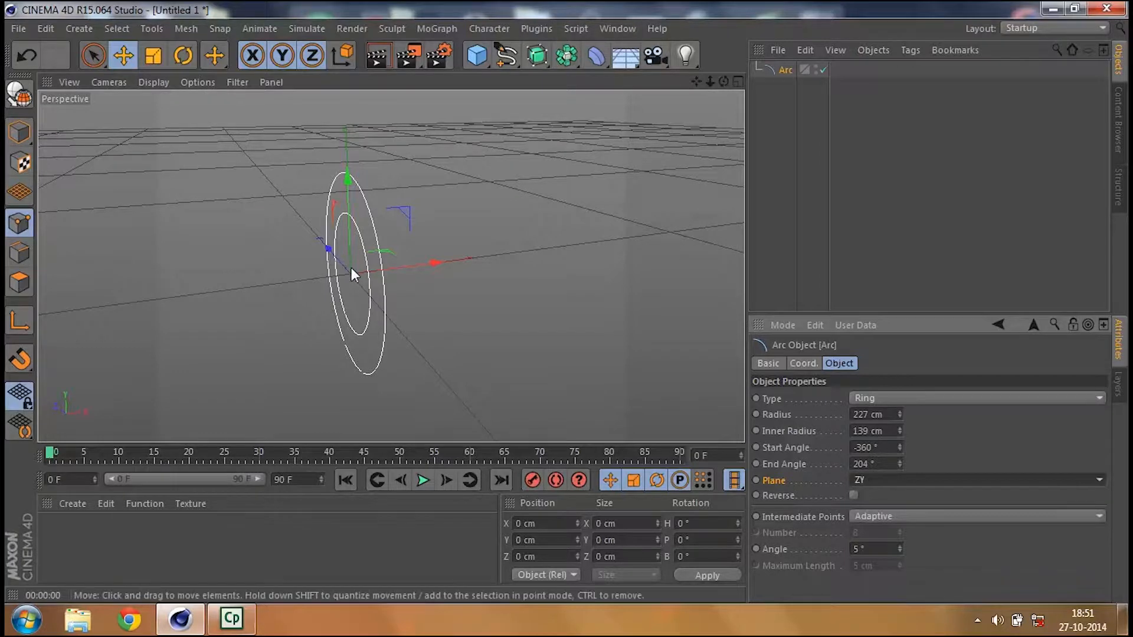
drag(724, 82, 673, 84)
- Lay the ring flat in the XZ plane, inspect it from low angles, then delete it
click(886, 479)
click(890, 532)
drag(724, 82, 702, 95)
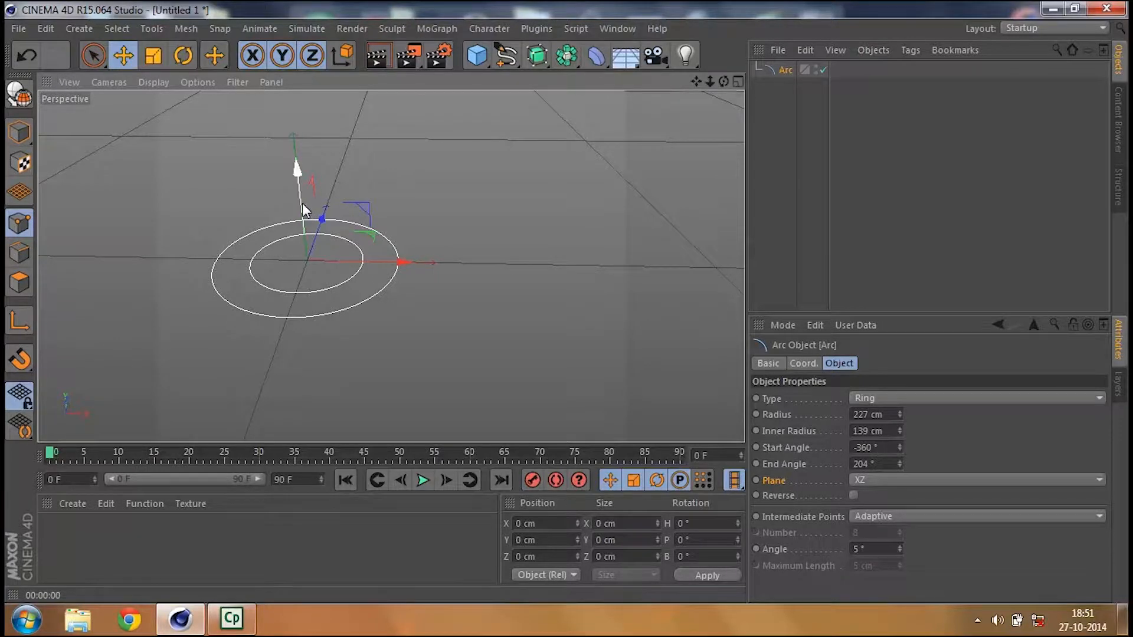
drag(723, 82, 696, 89)
drag(390, 266, 731, 84)
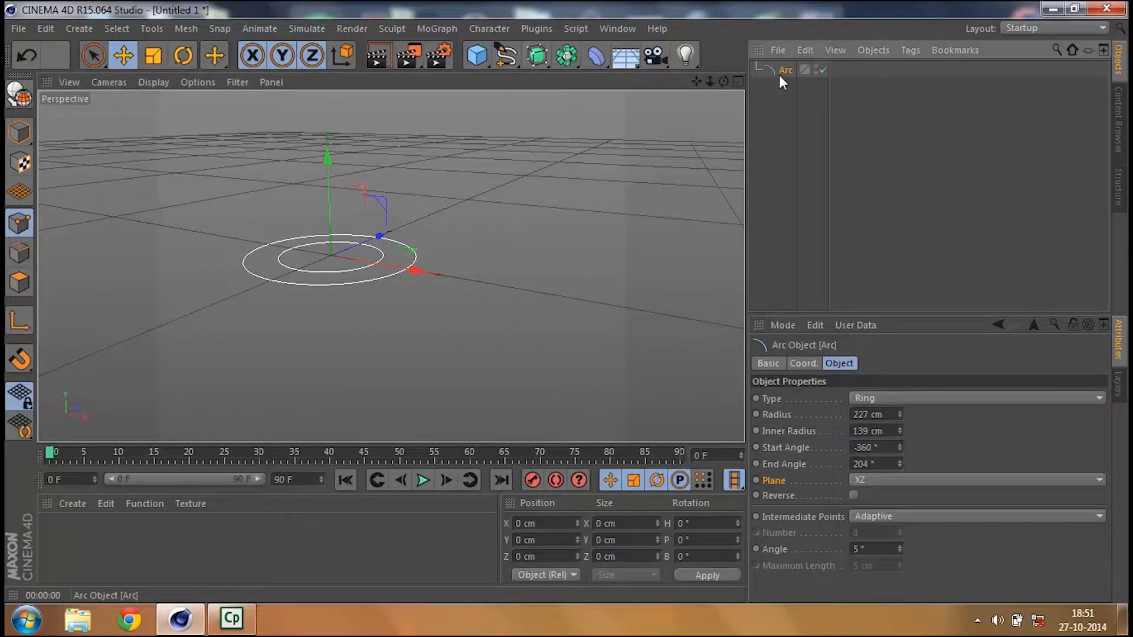
key(Delete)
- Add a Cogwheel spline with 39 teeth and a 173 cm middle radius
click(507, 56)
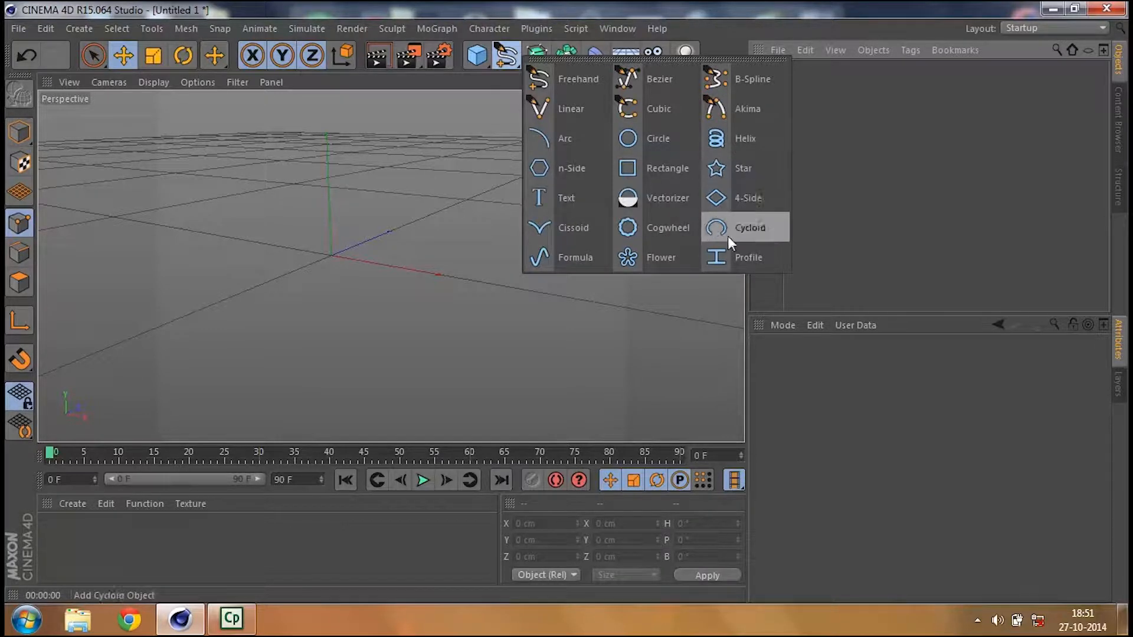
click(654, 230)
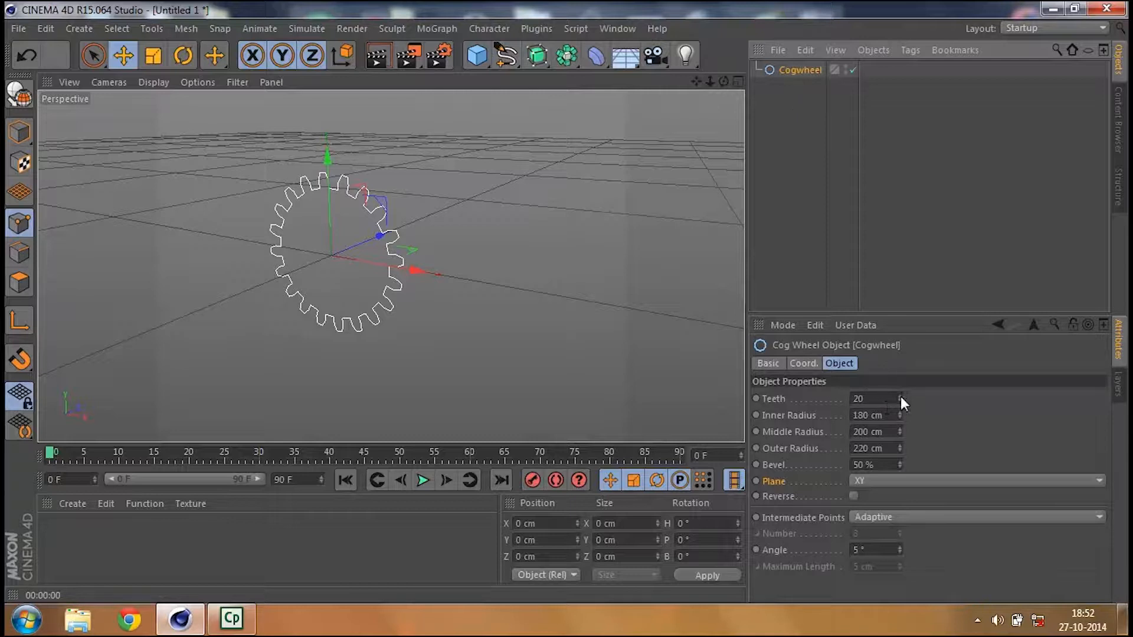
drag(900, 396, 900, 422)
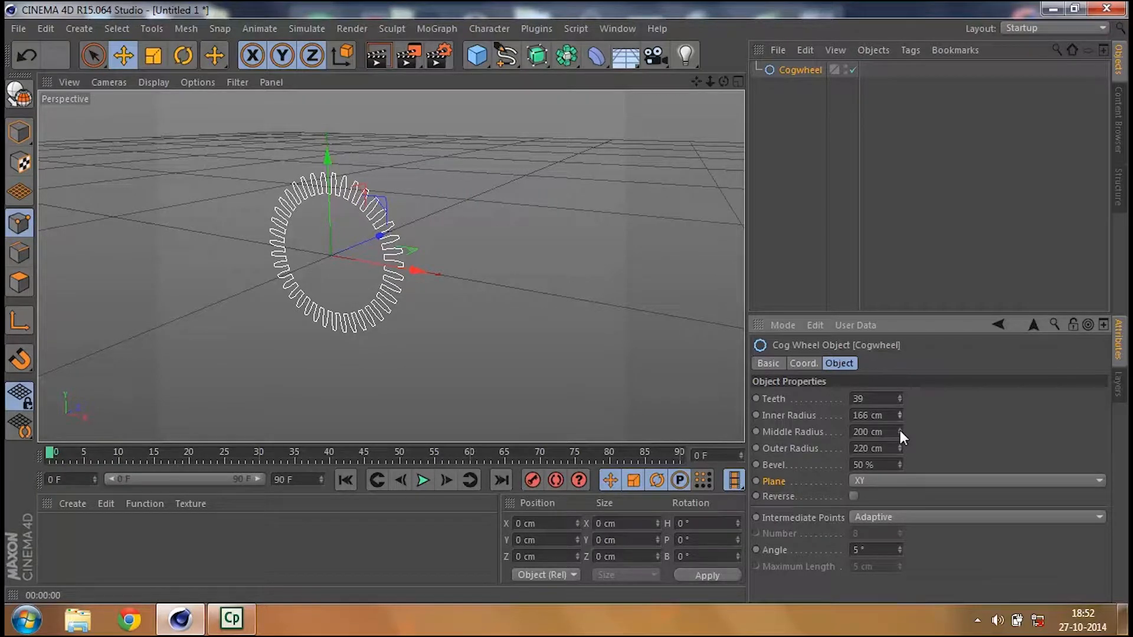
drag(900, 432, 900, 438)
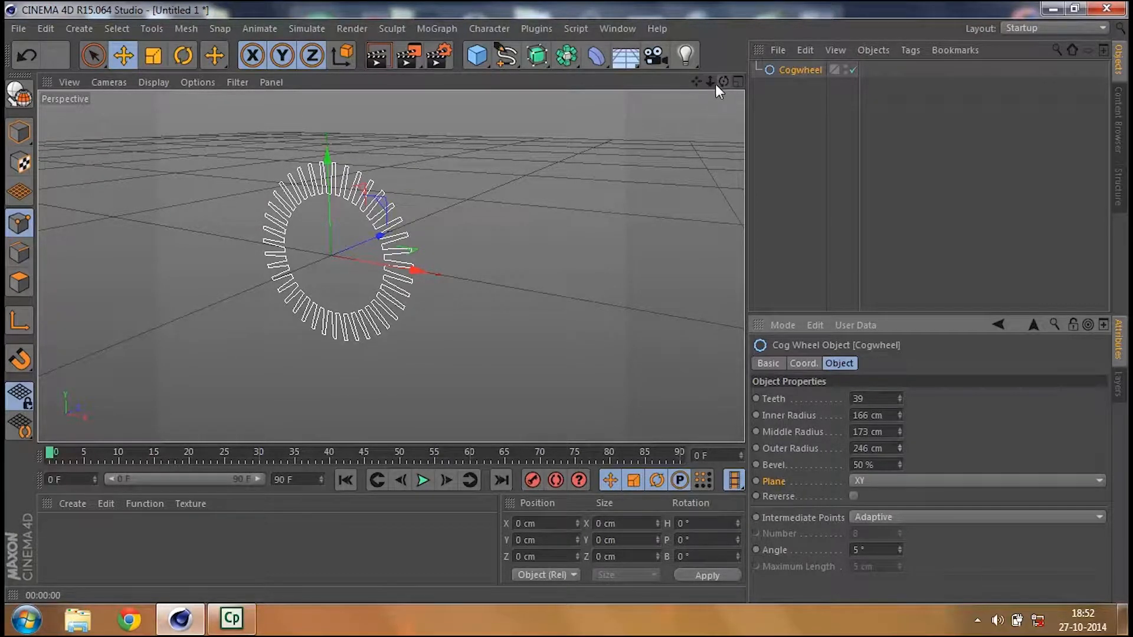
- Zoom in on the cogwheel, set its bevel to 64%, and deselect it
drag(710, 84, 767, 83)
drag(696, 82, 800, 107)
mouse_move(901, 465)
mouse_down()
mouse_move(900, 490)
mouse_move(900, 457)
mouse_up()
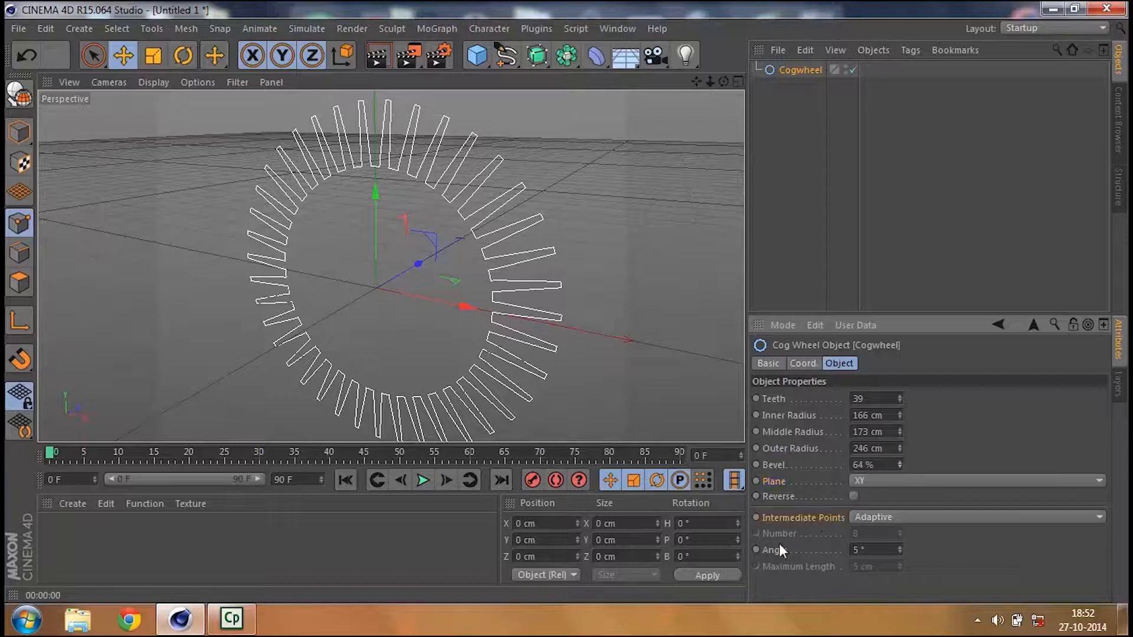
click(883, 242)
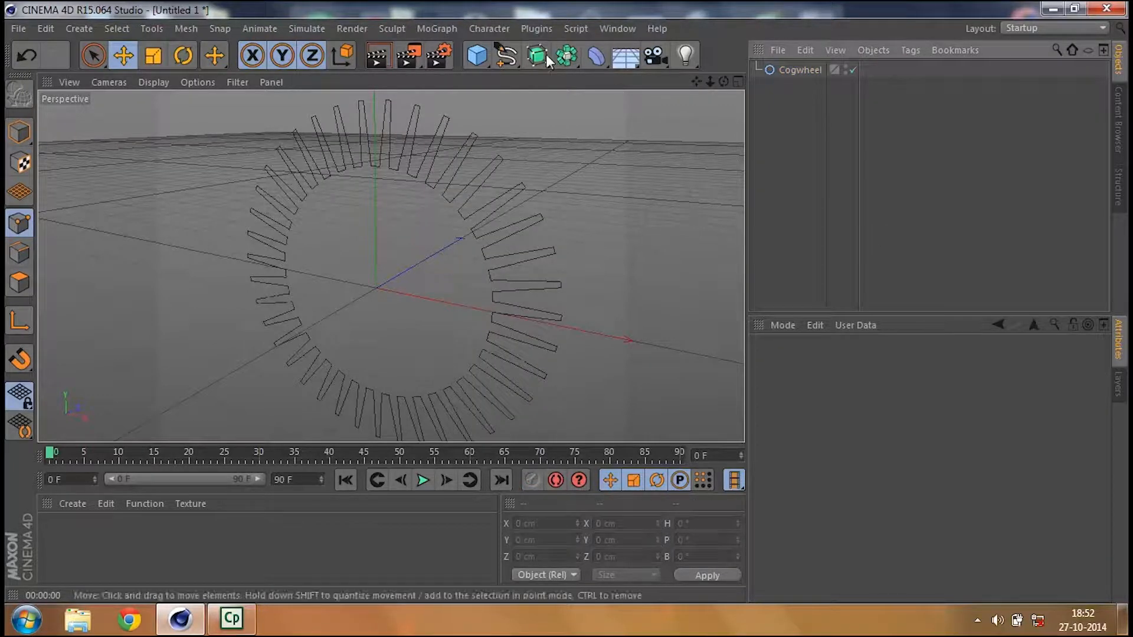
- Replace the cogwheel with an XY-plane Flower spline of 101 cm inner and 223 cm outer radius
click(788, 69)
key(Delete)
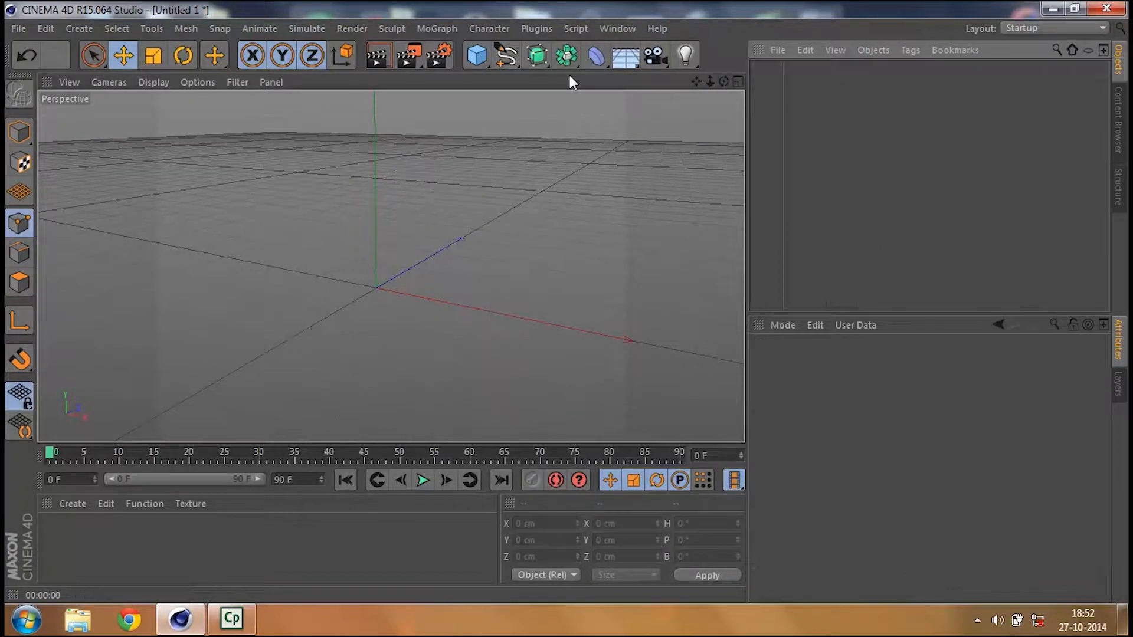
click(506, 55)
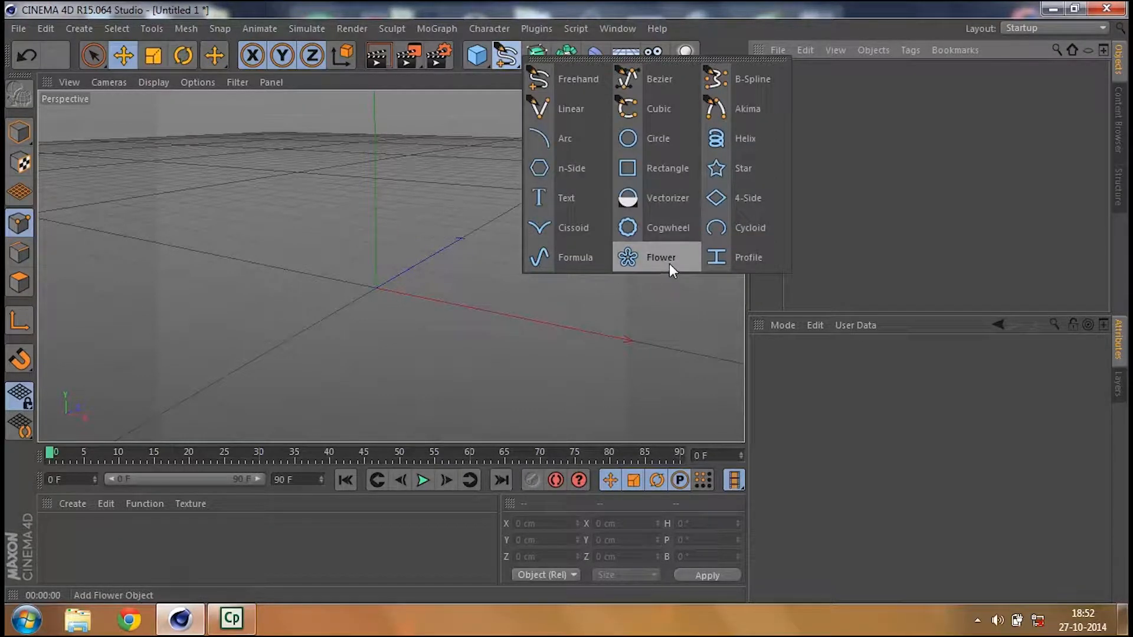
click(682, 255)
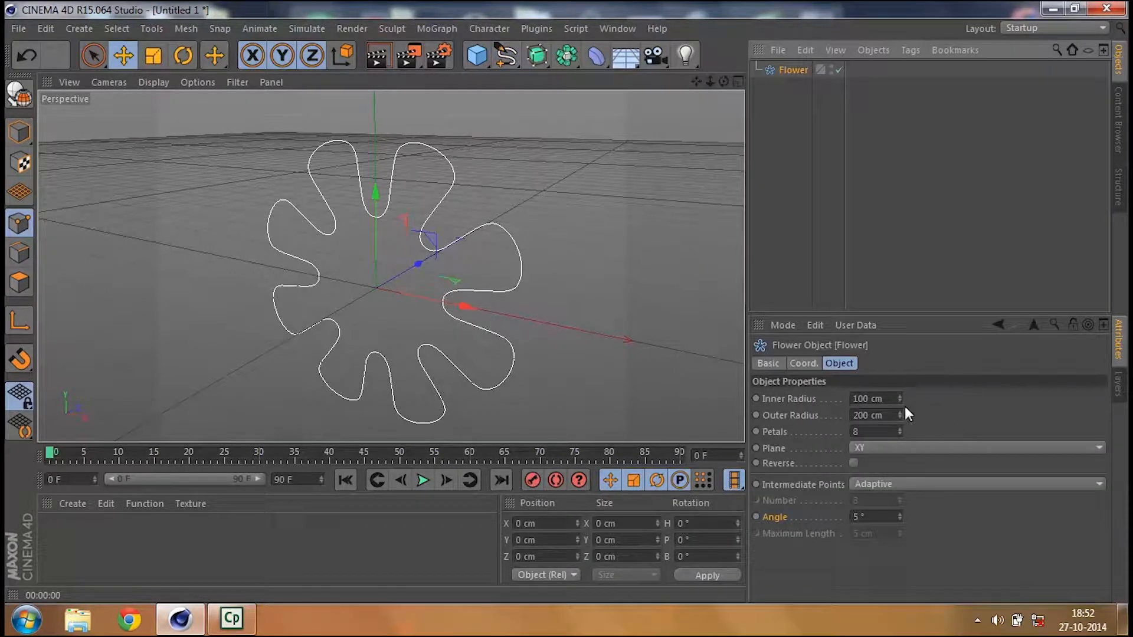
drag(899, 399, 900, 432)
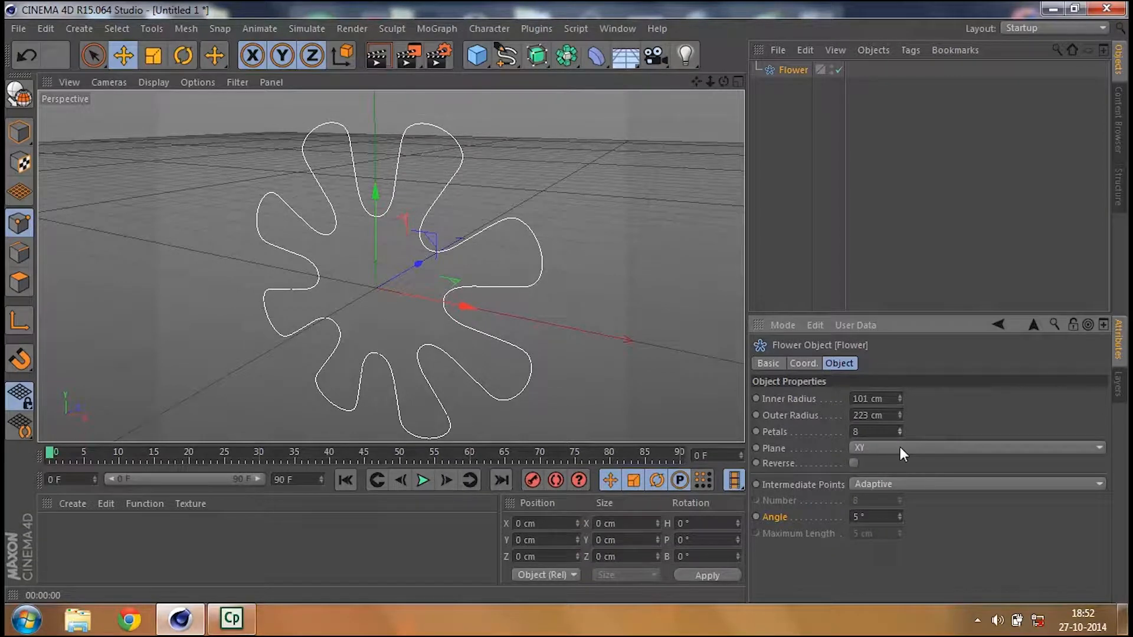
click(899, 447)
click(889, 232)
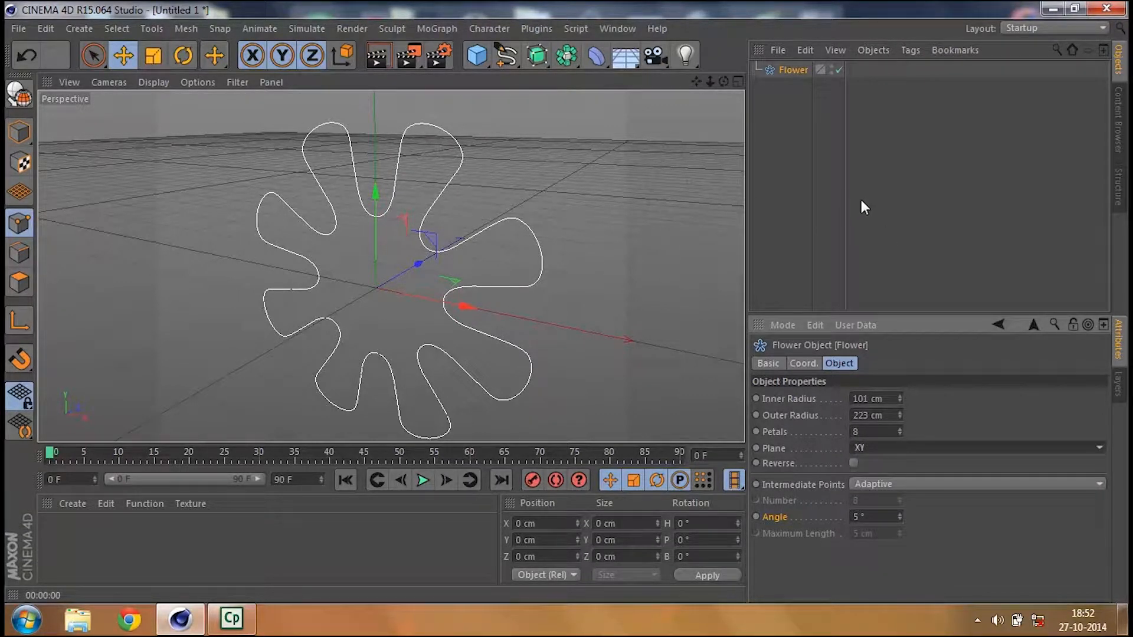
- Add an Extrude generator and select the Flower spline, orbiting around it
click(539, 58)
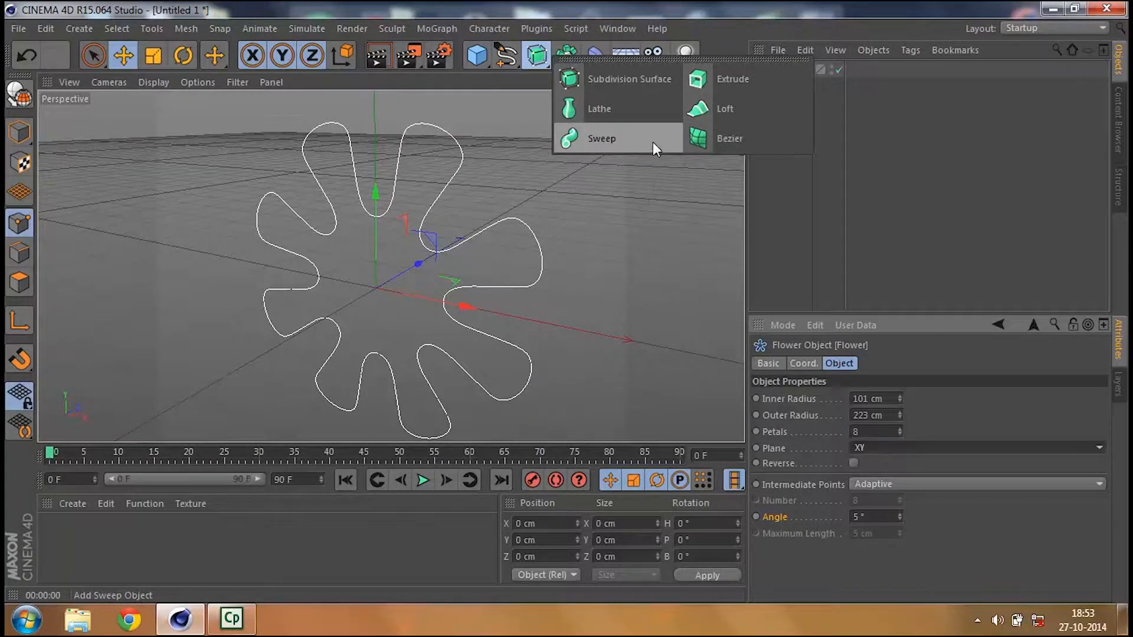
click(734, 82)
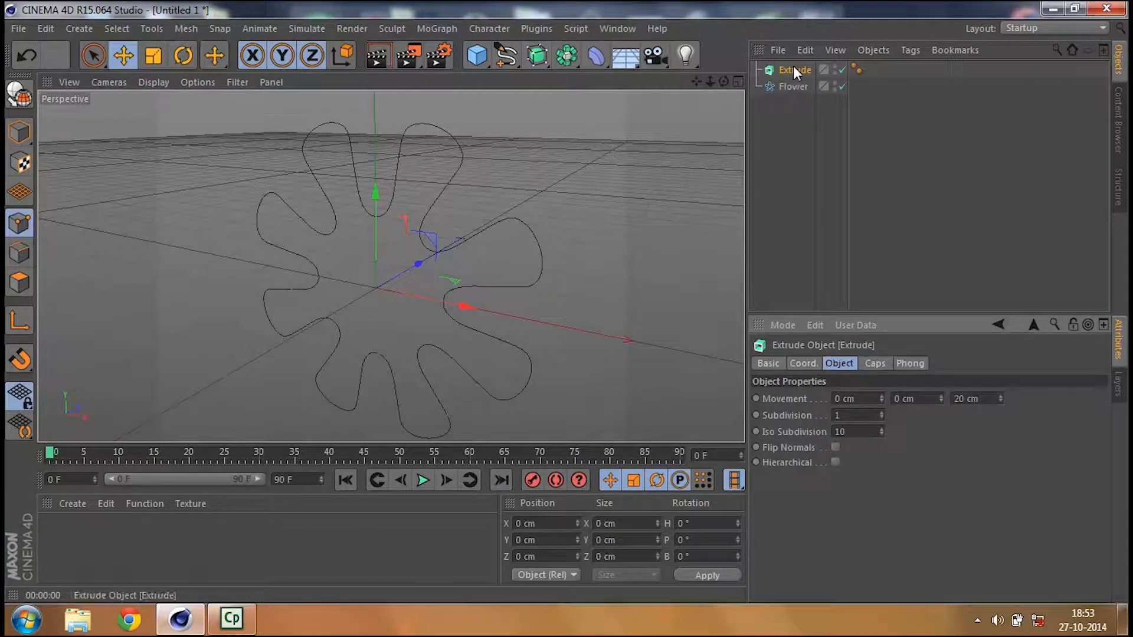
click(794, 85)
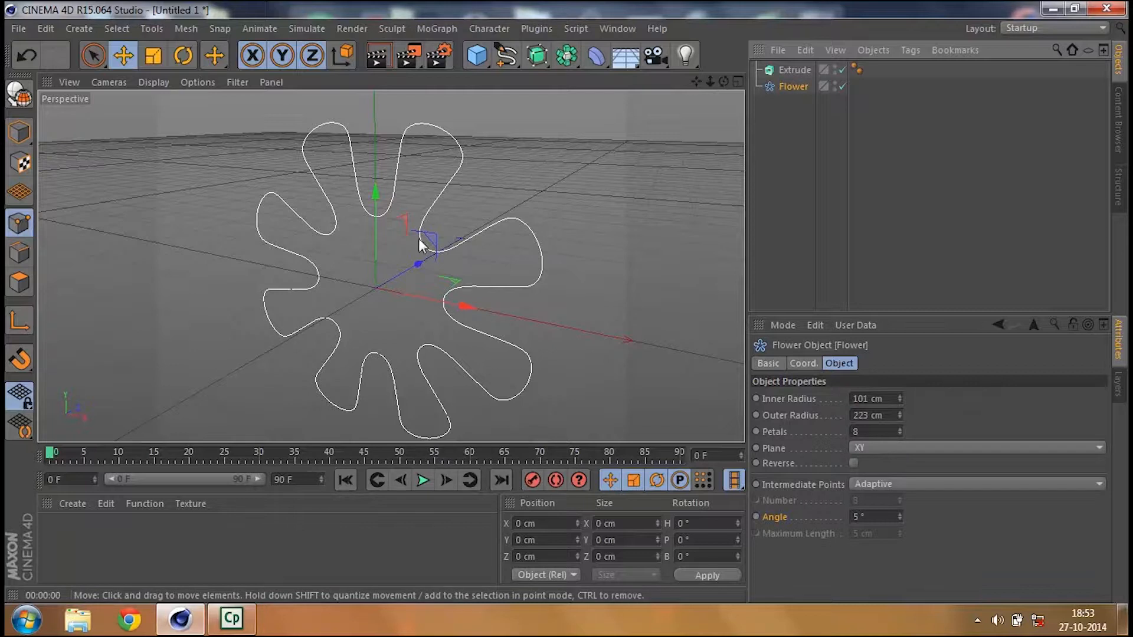
click(387, 61)
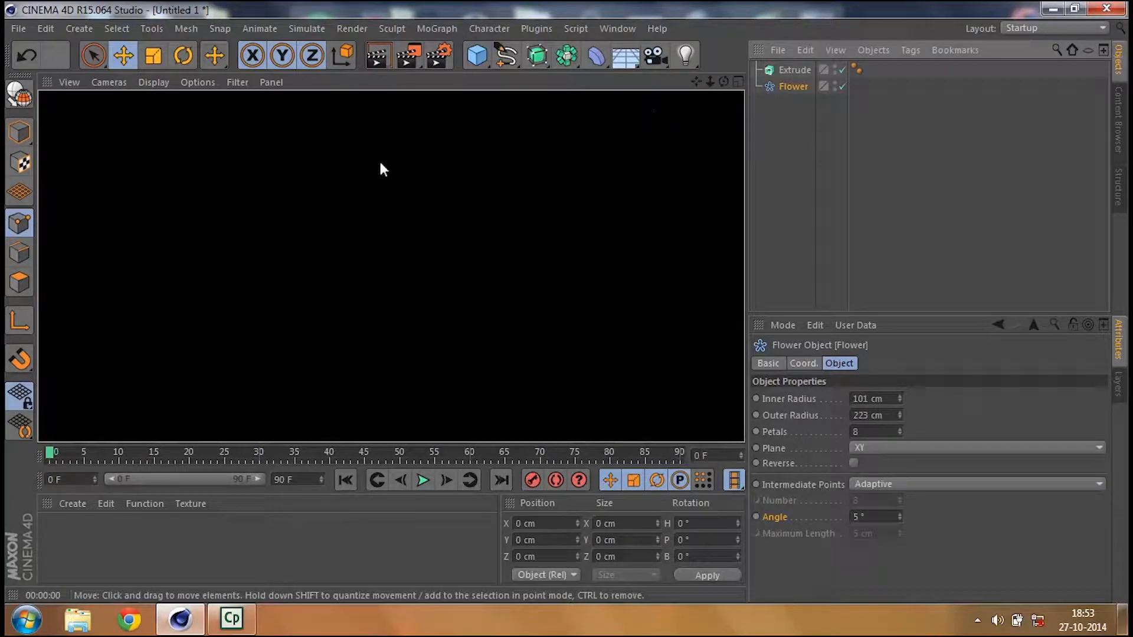
click(879, 155)
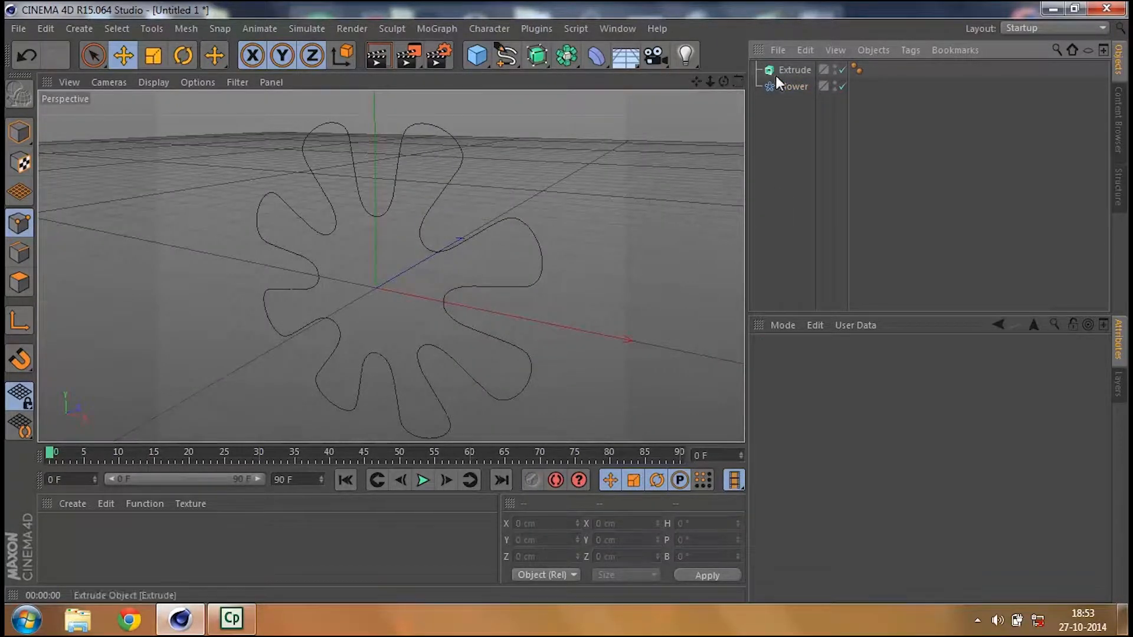
click(314, 263)
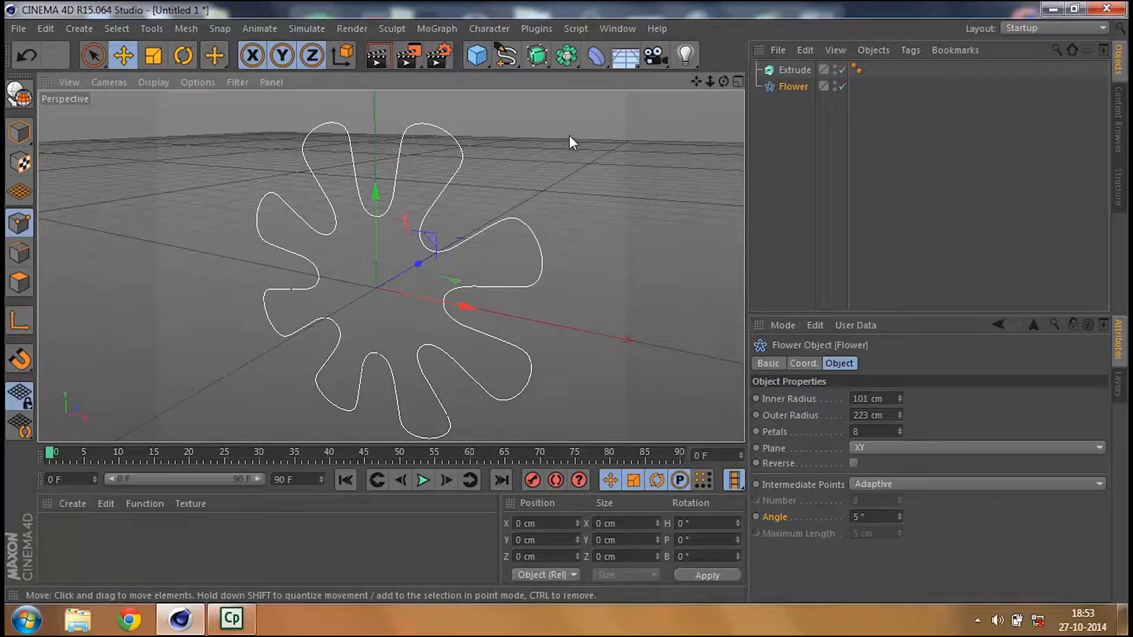
drag(725, 81, 646, 80)
- Render a preview, then add the Extrude generator again and select the Flower spline
click(373, 59)
click(784, 153)
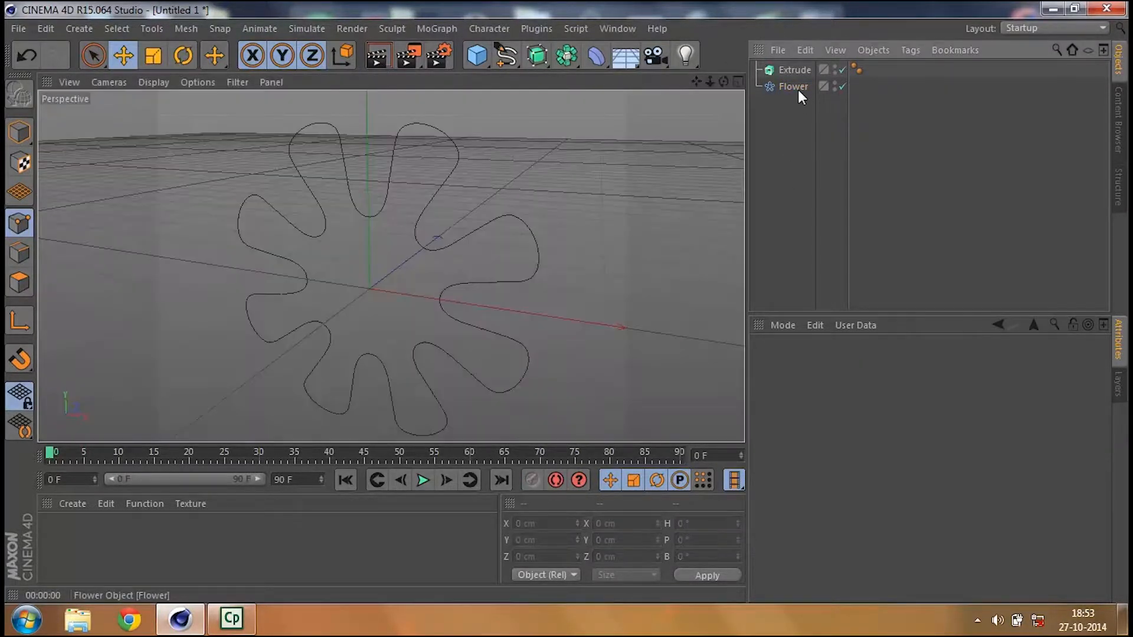
click(539, 57)
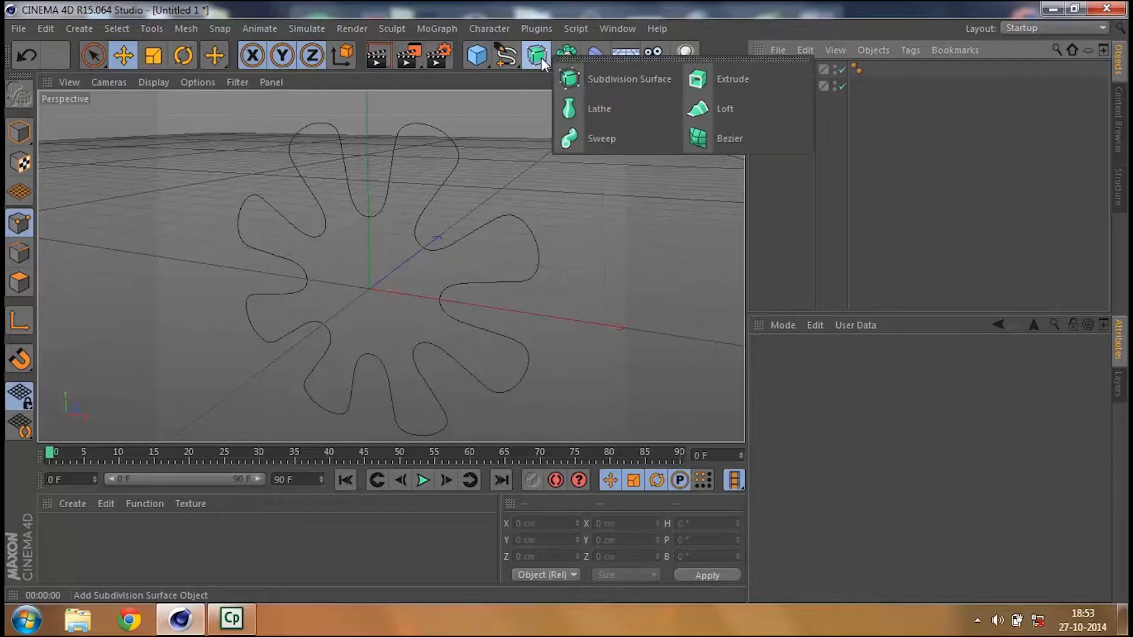
click(710, 77)
click(792, 69)
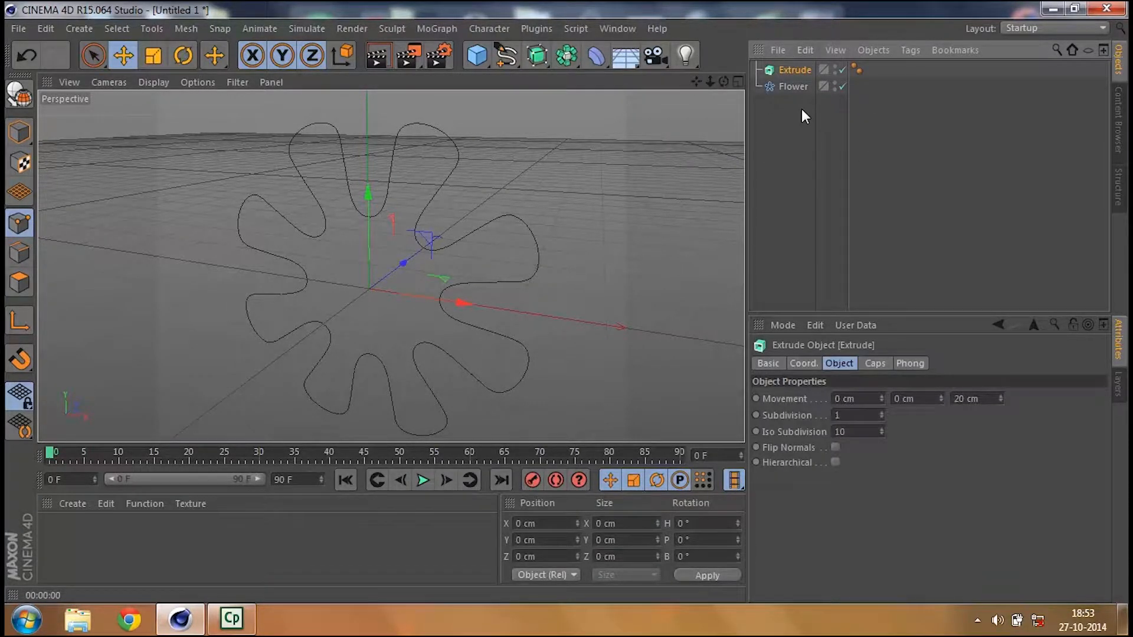
click(801, 113)
click(790, 87)
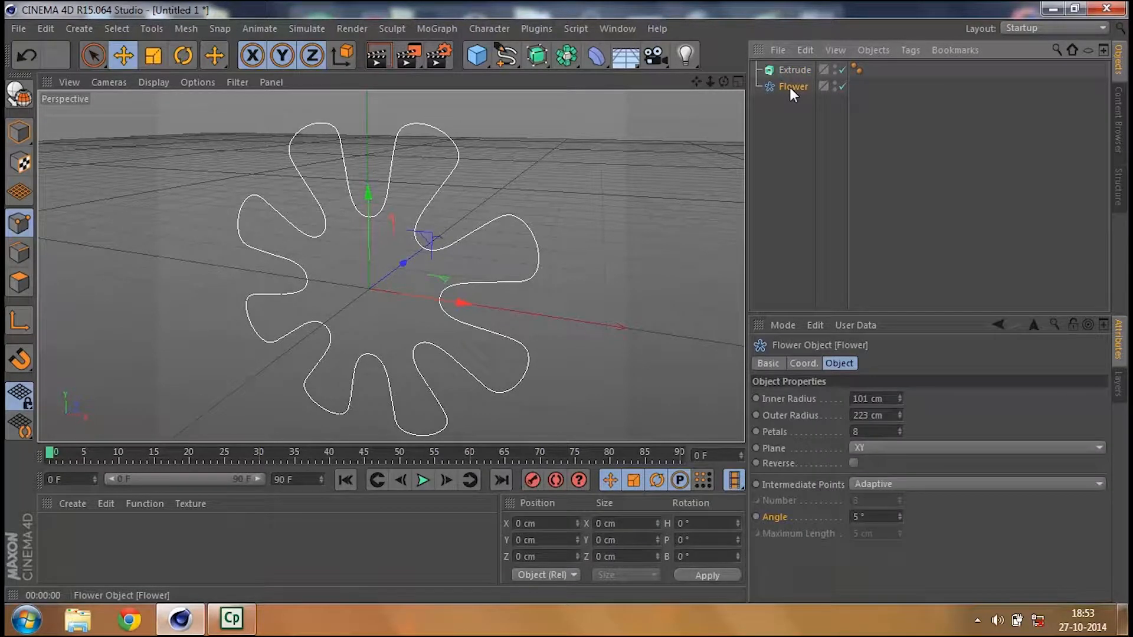
- Place the Flower inside the Extrude and render a preview of the solid flower
drag(787, 69, 786, 69)
click(789, 70)
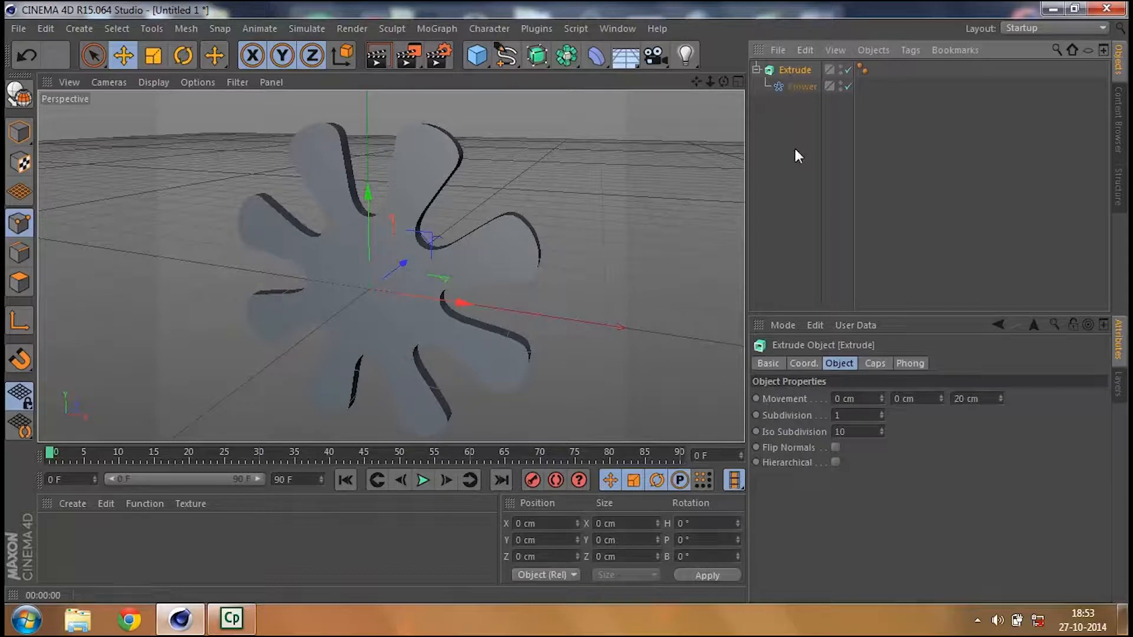
click(762, 115)
drag(723, 81, 678, 82)
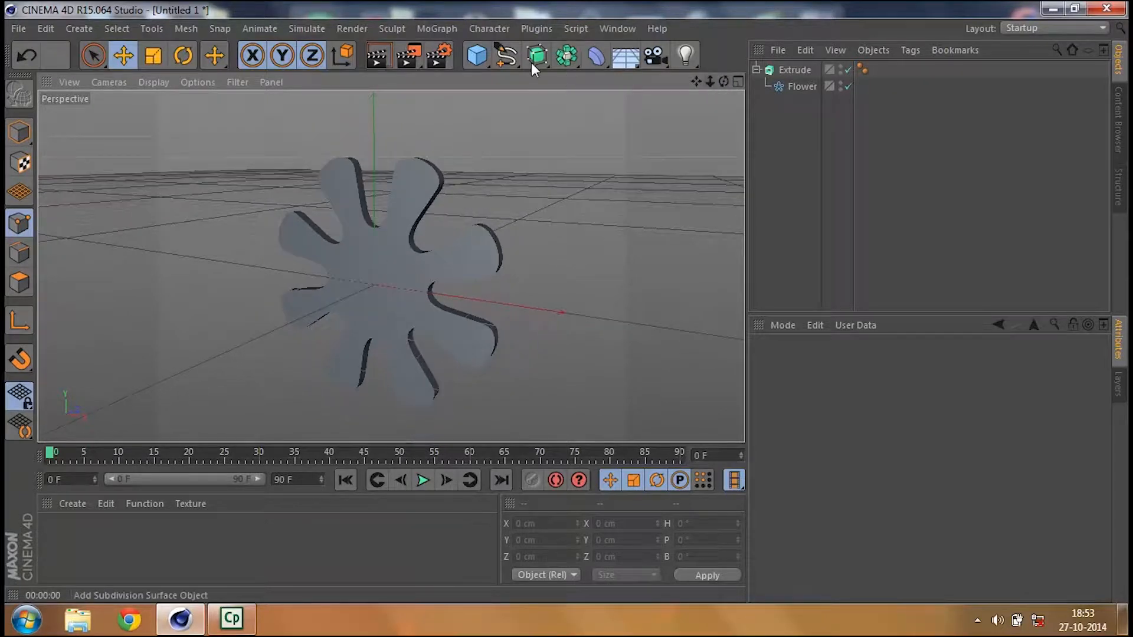
click(373, 61)
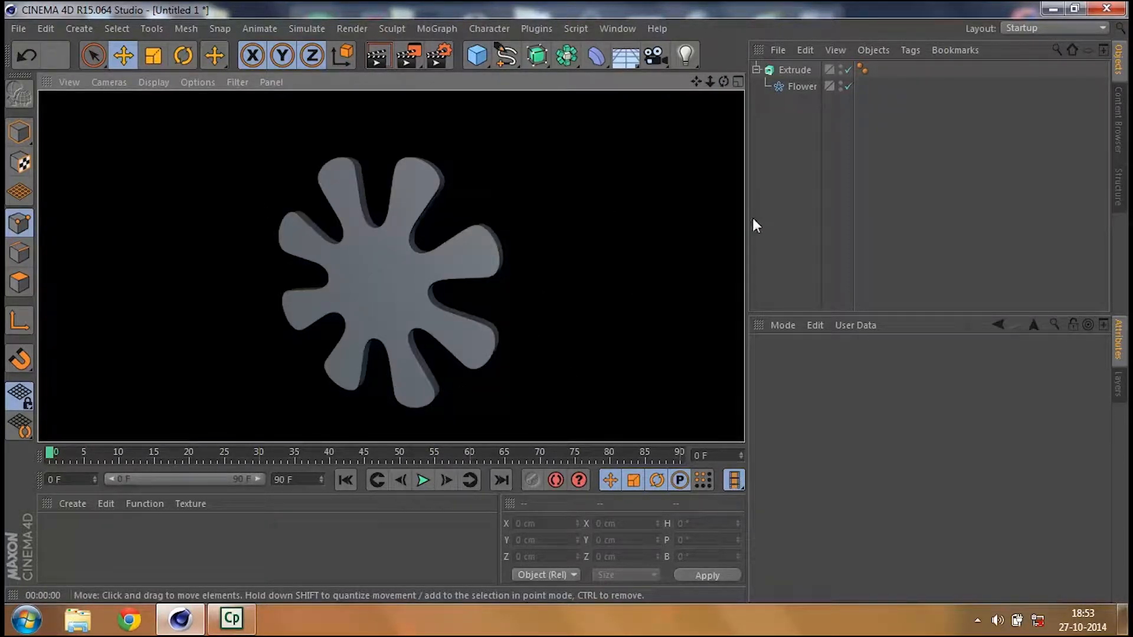
- Return to the editing view and delete both the Extrude and Flower objects
click(897, 171)
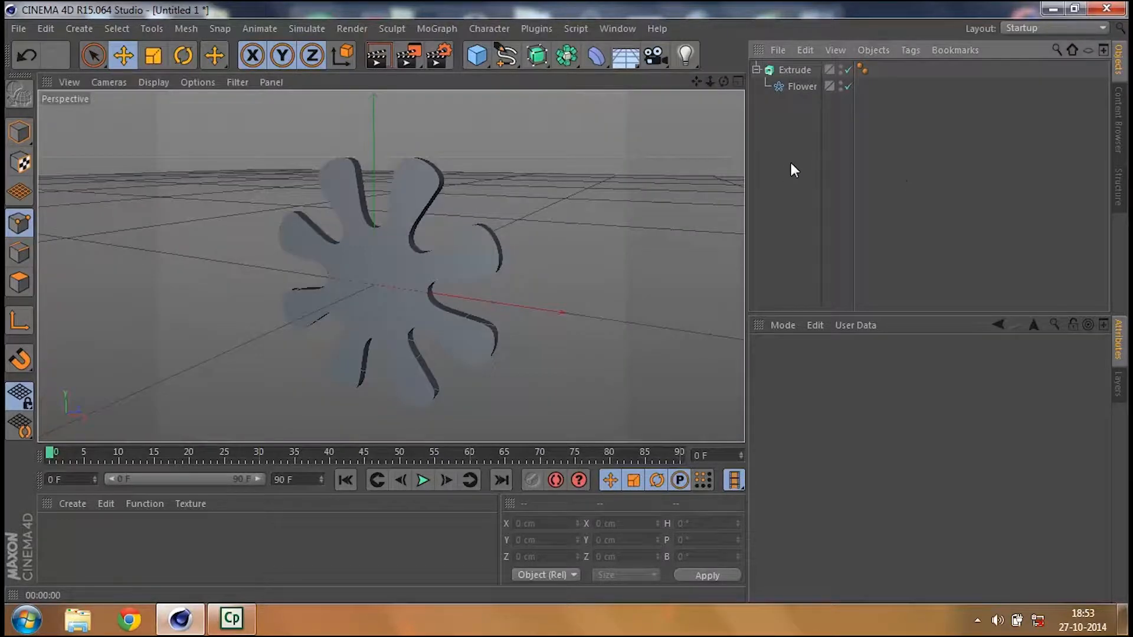
drag(879, 151, 742, 47)
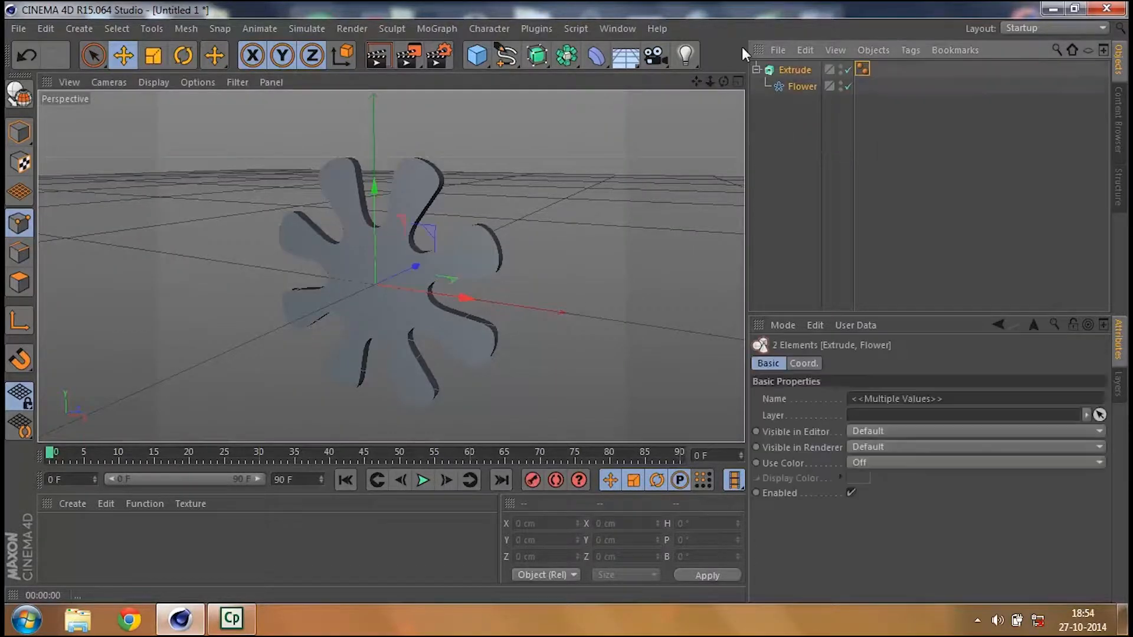
key(Delete)
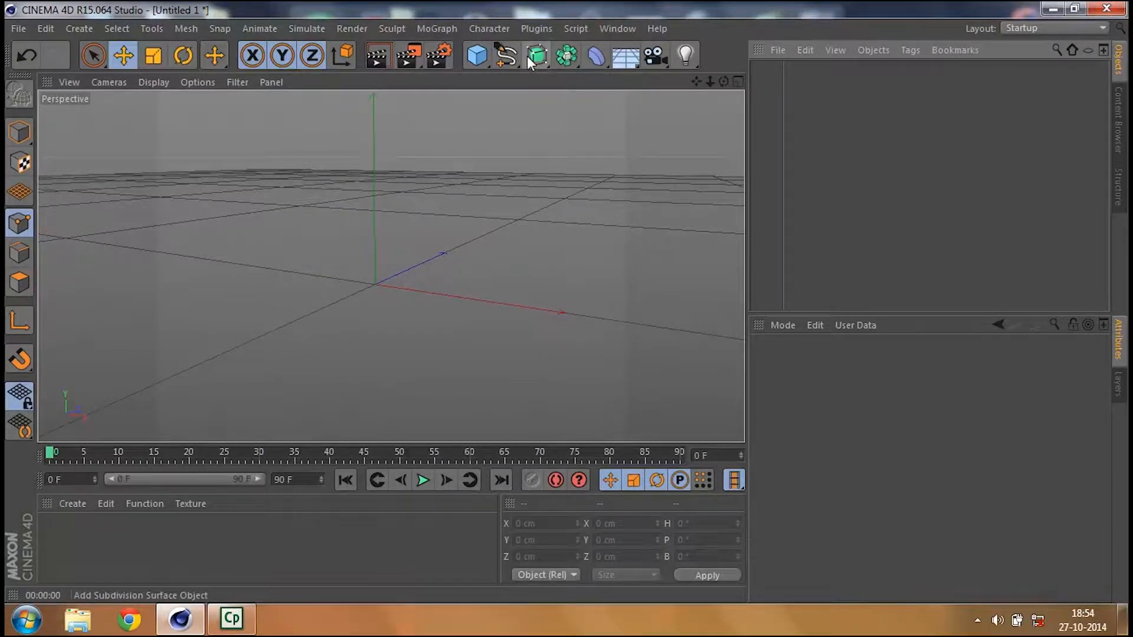
- Add a Text spline reading 'Text' (Segoe UI Regular, 200 cm) and select it in the Object Manager
click(499, 59)
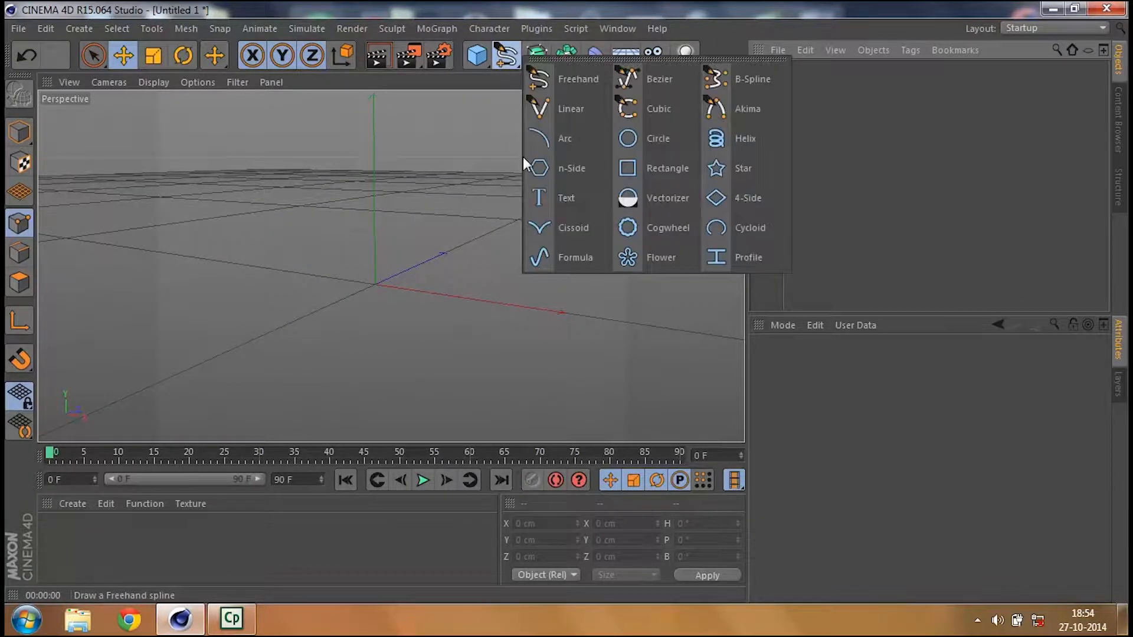
click(555, 200)
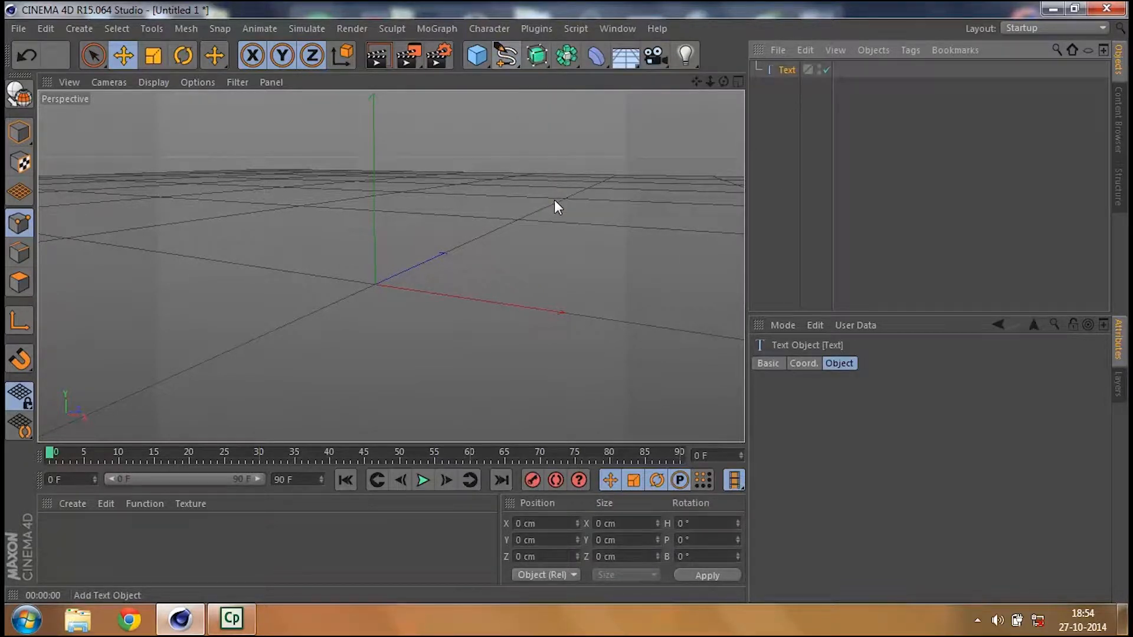
click(505, 56)
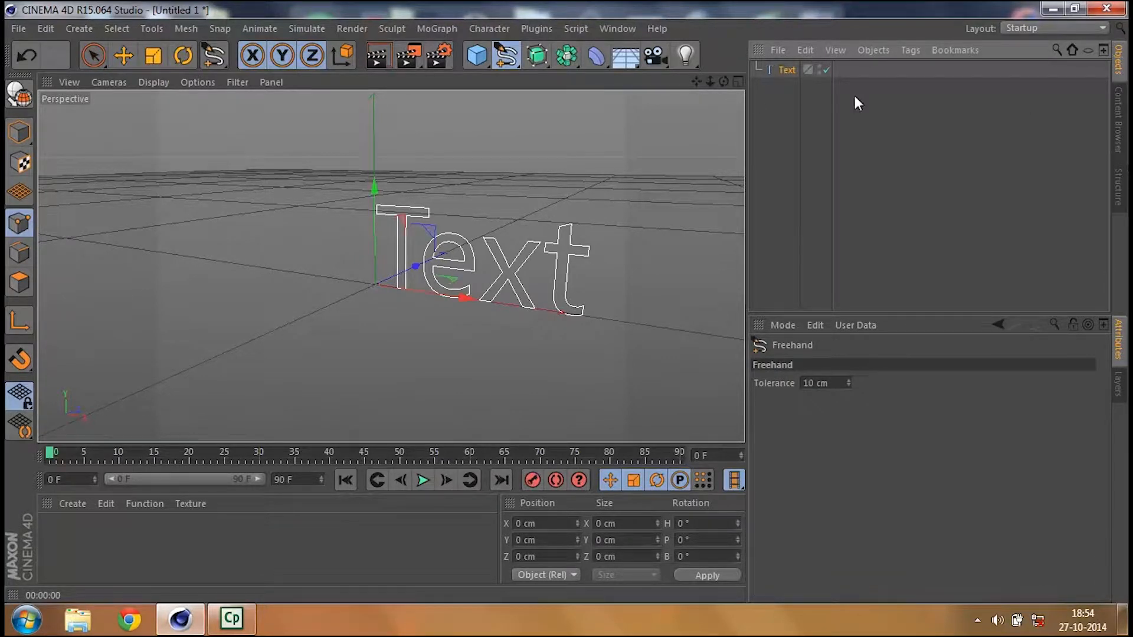
click(793, 69)
click(505, 57)
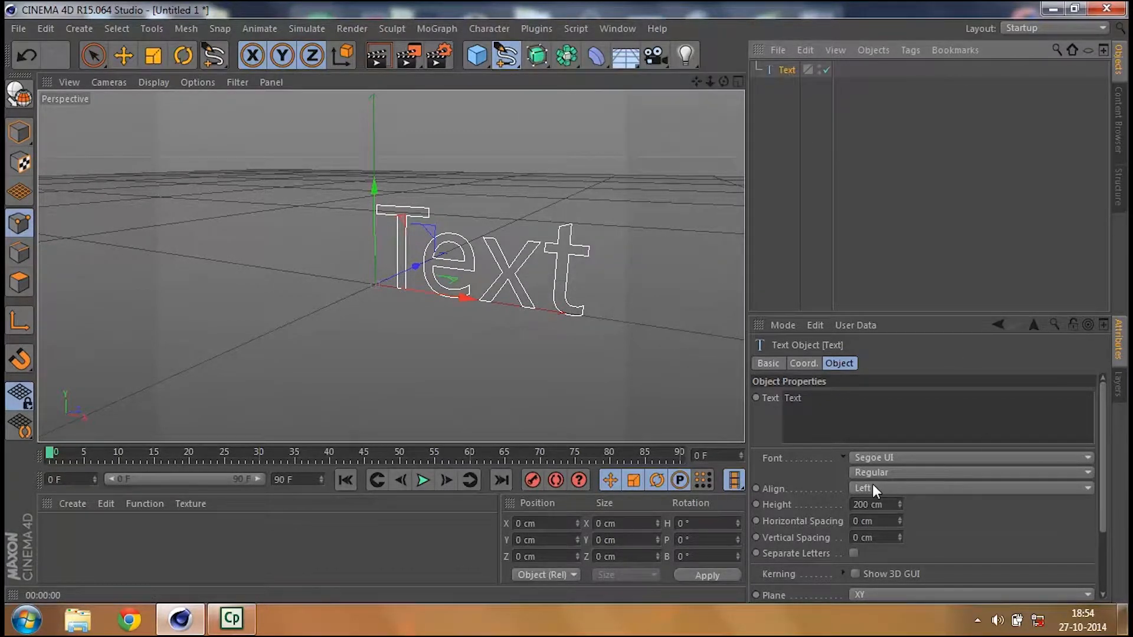
- Replace the spline's 'Text' content with the author's full name and reselect the Text object
double_click(837, 431)
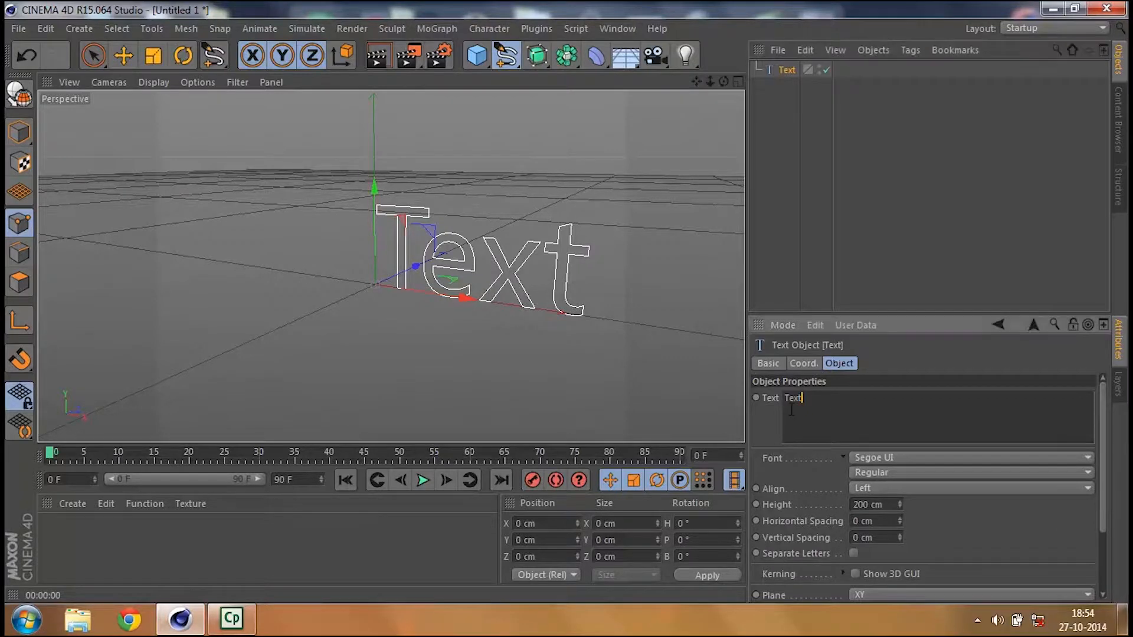
text(Ta)
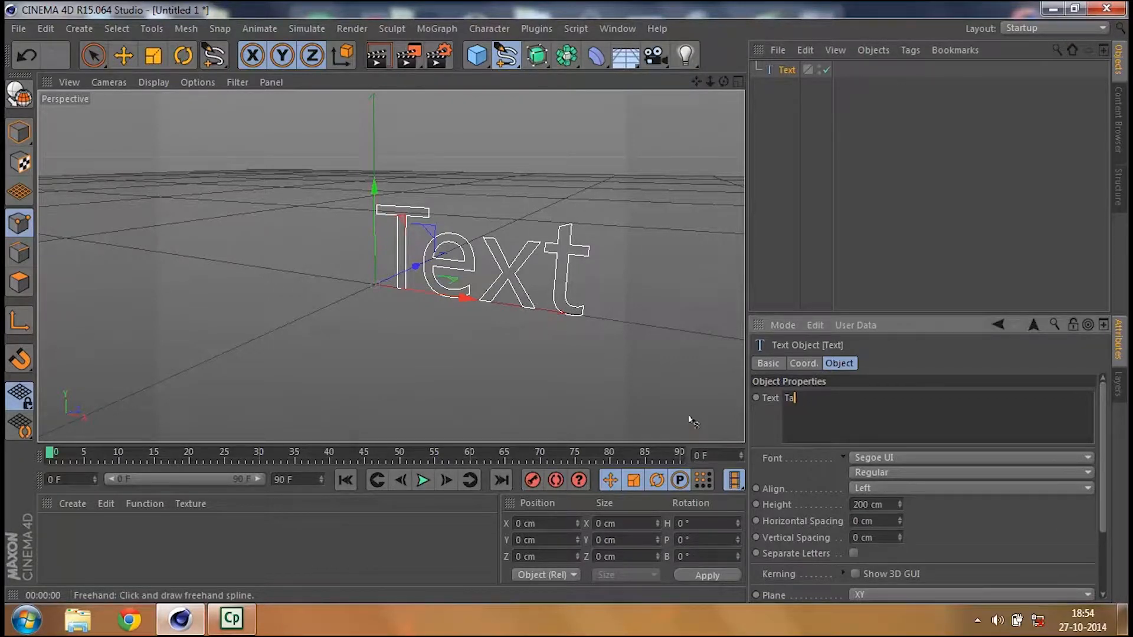
text(nmay Joshi)
key(Return)
click(976, 273)
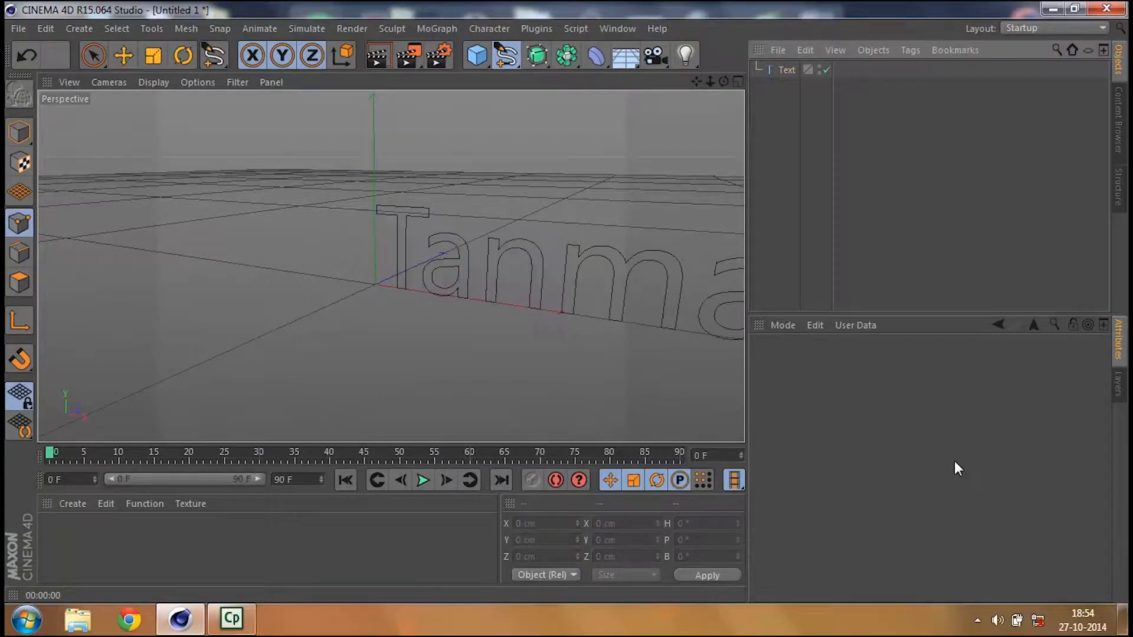
click(787, 71)
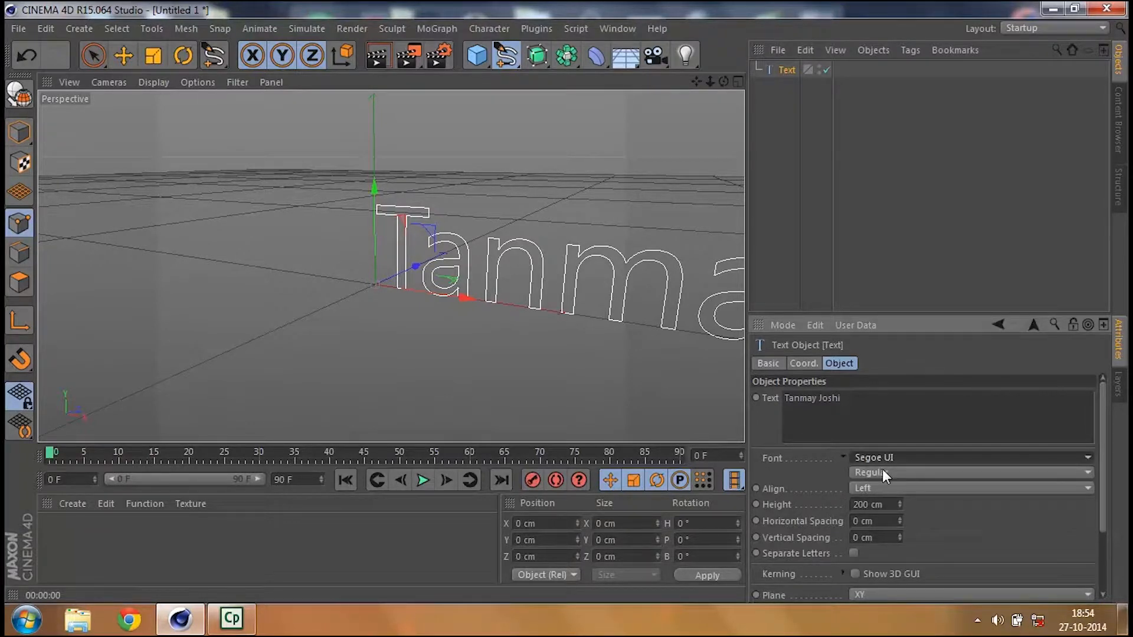
- Set the Text spline's font to Rockwell Extra Bold
click(861, 457)
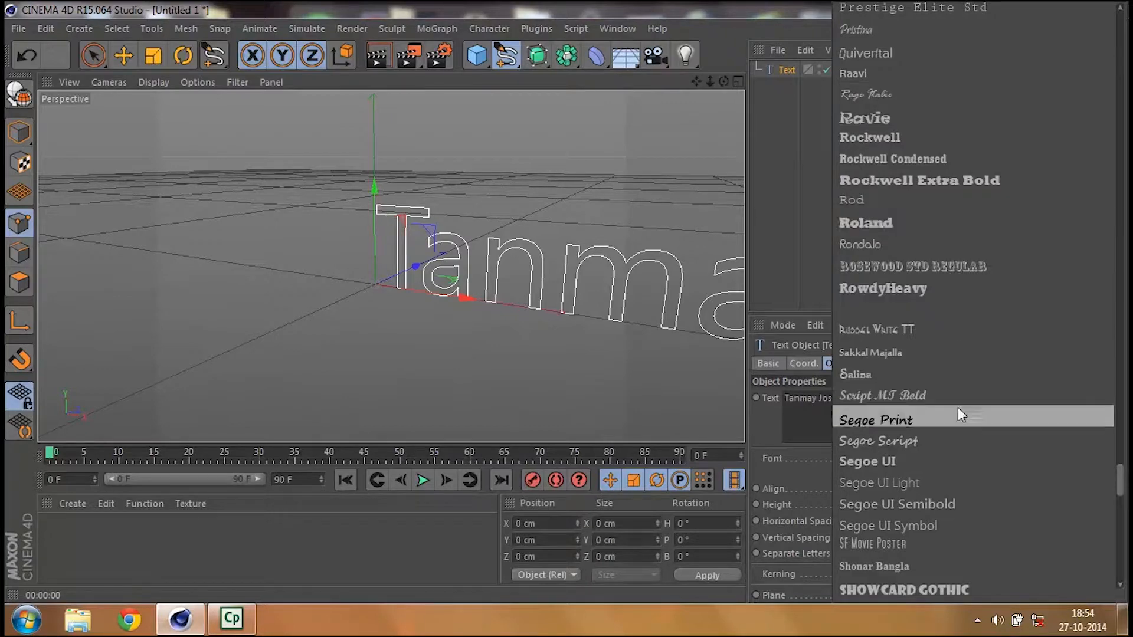
scroll(958, 407, up, 10)
scroll(962, 407, up, 10)
scroll(962, 408, down, 8)
scroll(964, 409, down, 15)
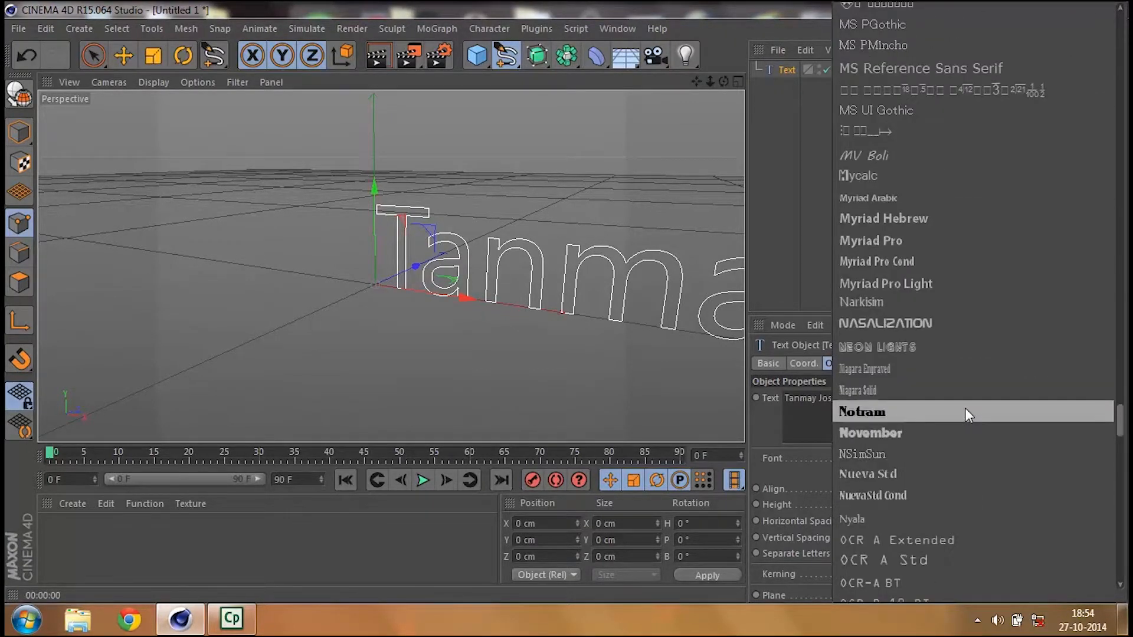
scroll(964, 408, down, 3)
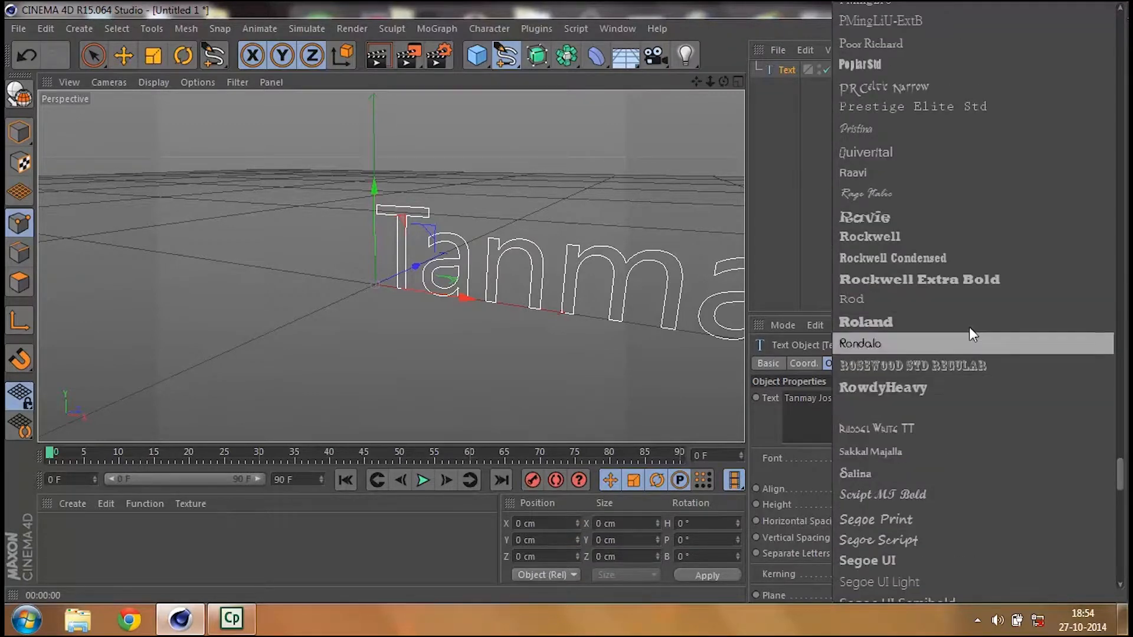
click(968, 283)
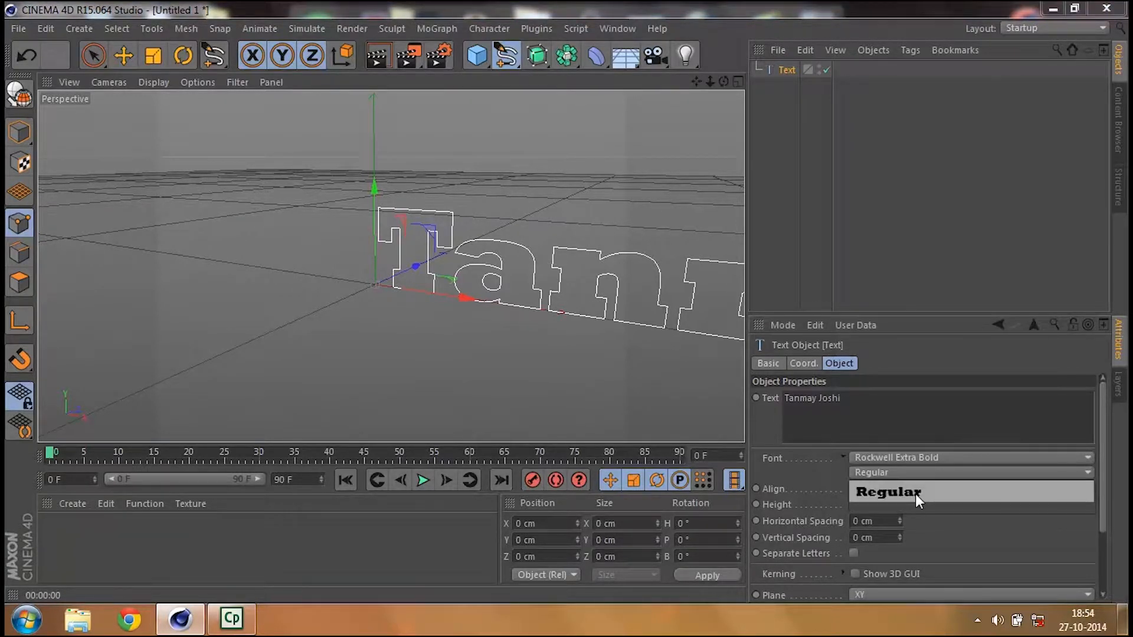
- Try the Raavi font in Bold, then switch back to Rockwell Extra Bold
click(947, 459)
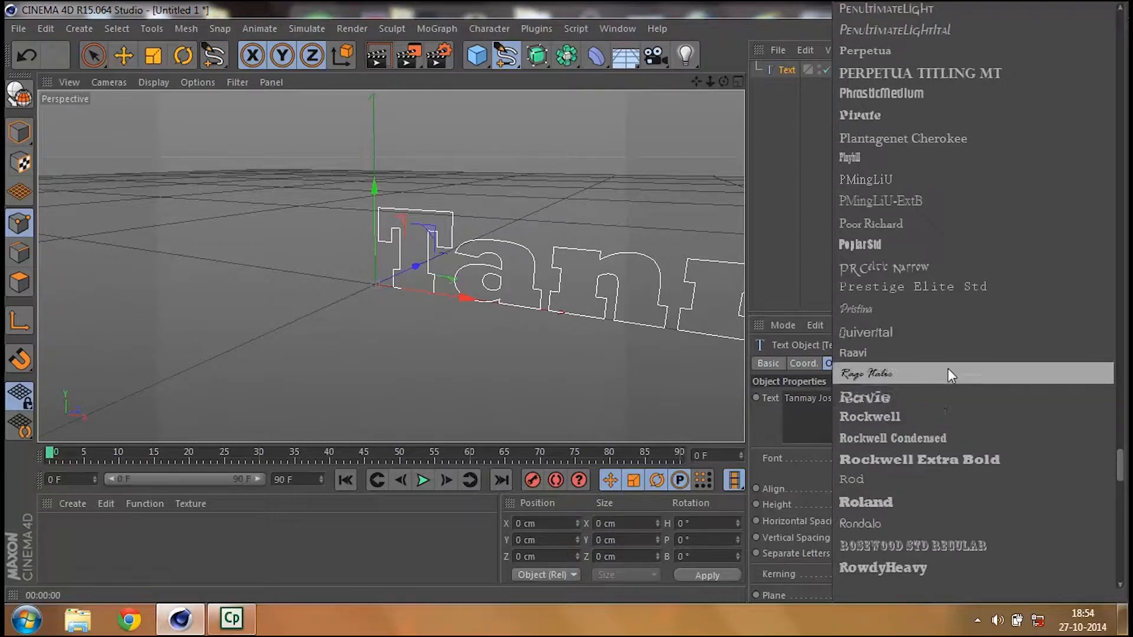
click(950, 351)
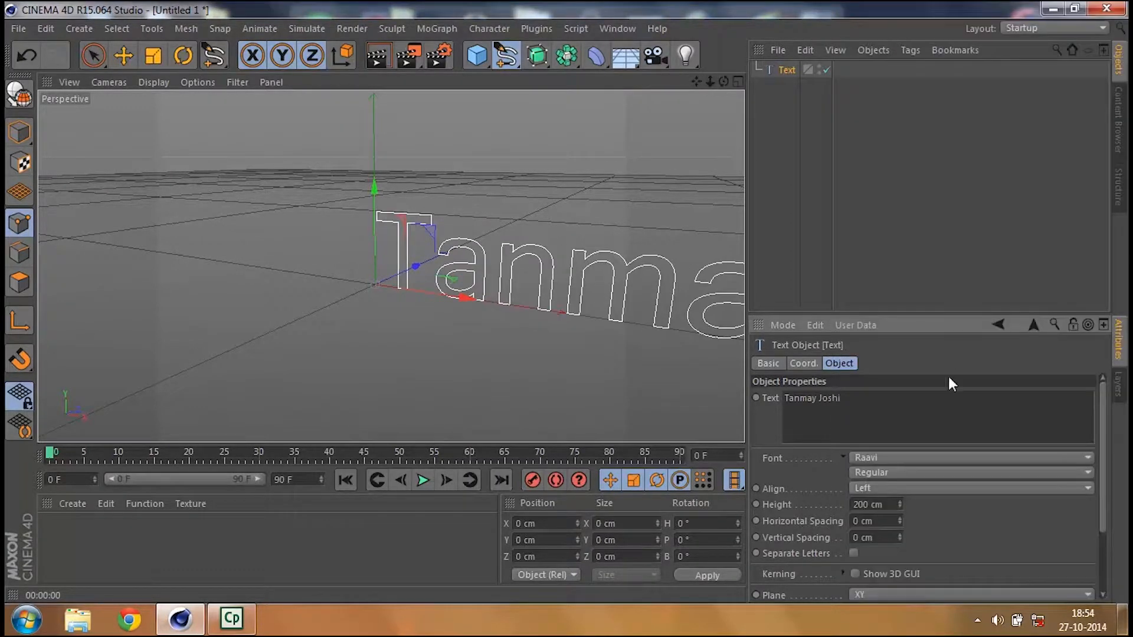
click(919, 472)
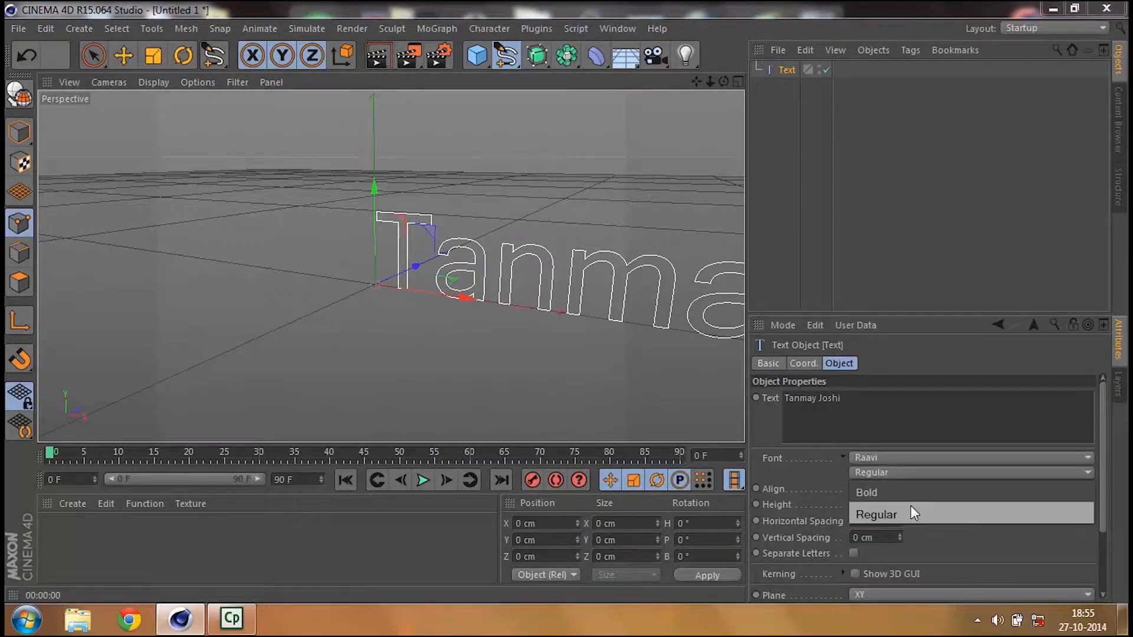
click(914, 494)
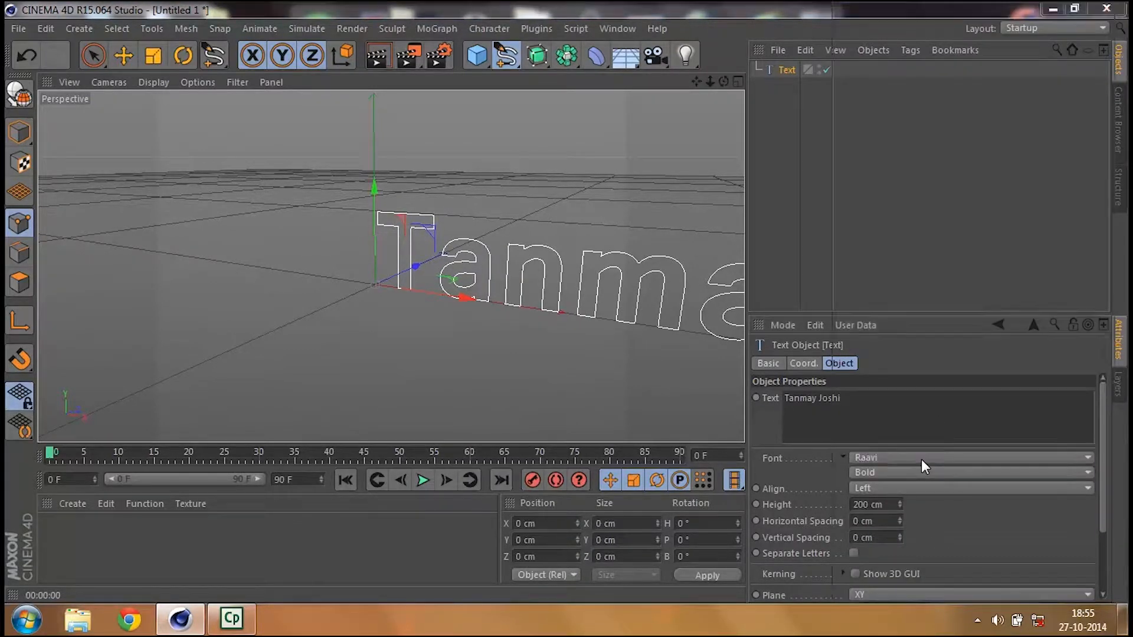
click(922, 459)
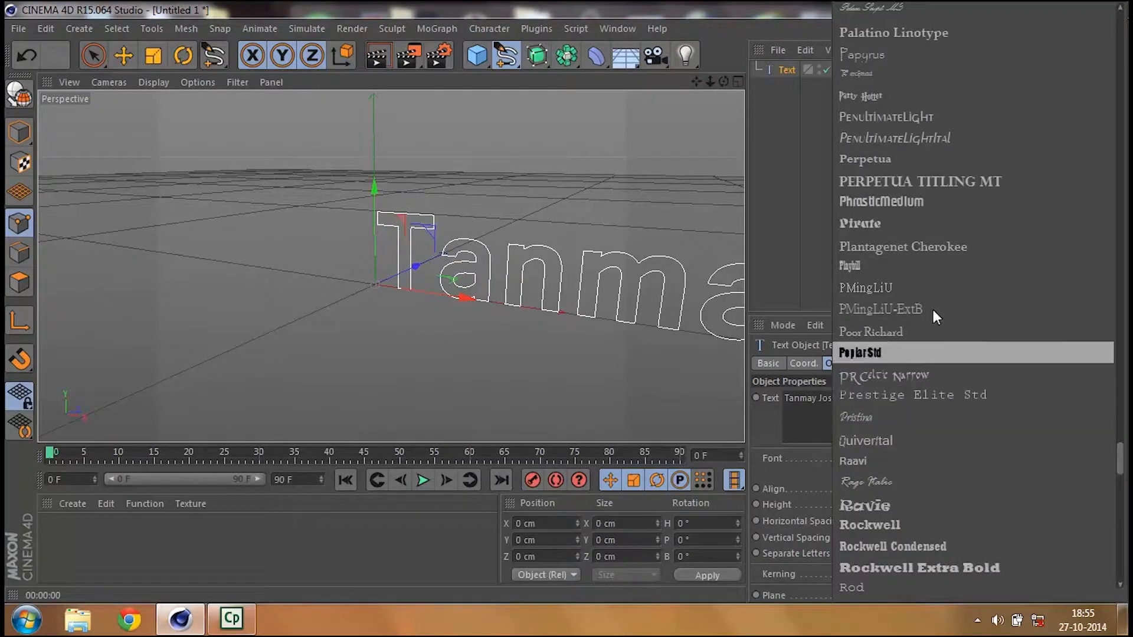
click(932, 567)
- Set the text alignment to Middle and pull the view back to show the whole name
click(960, 471)
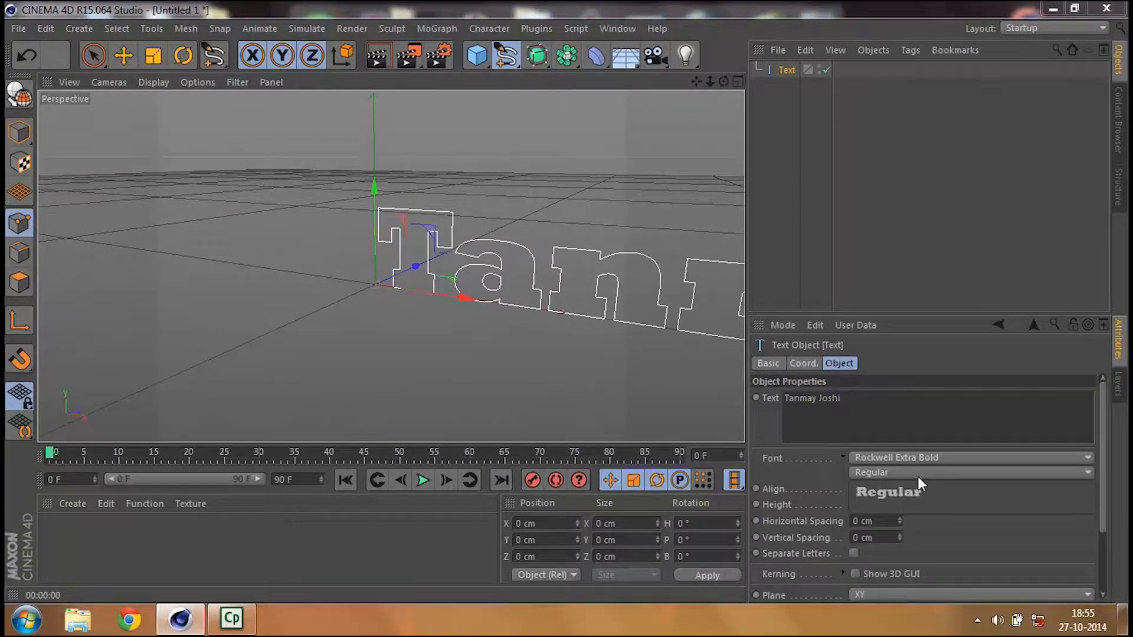
click(857, 495)
click(873, 491)
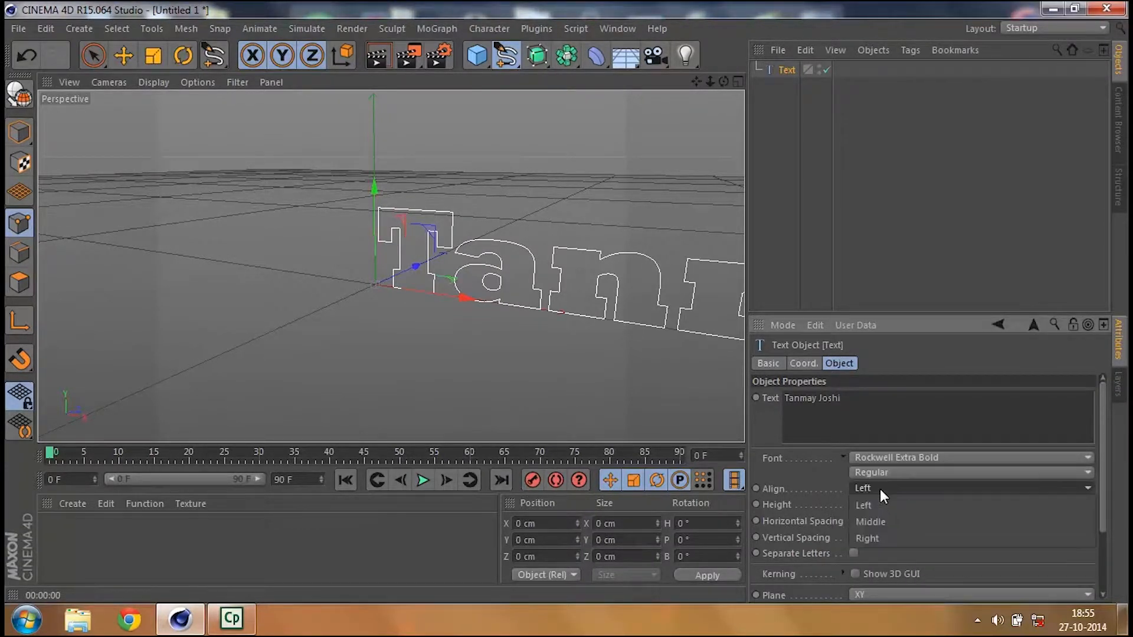
click(911, 522)
drag(710, 81, 684, 83)
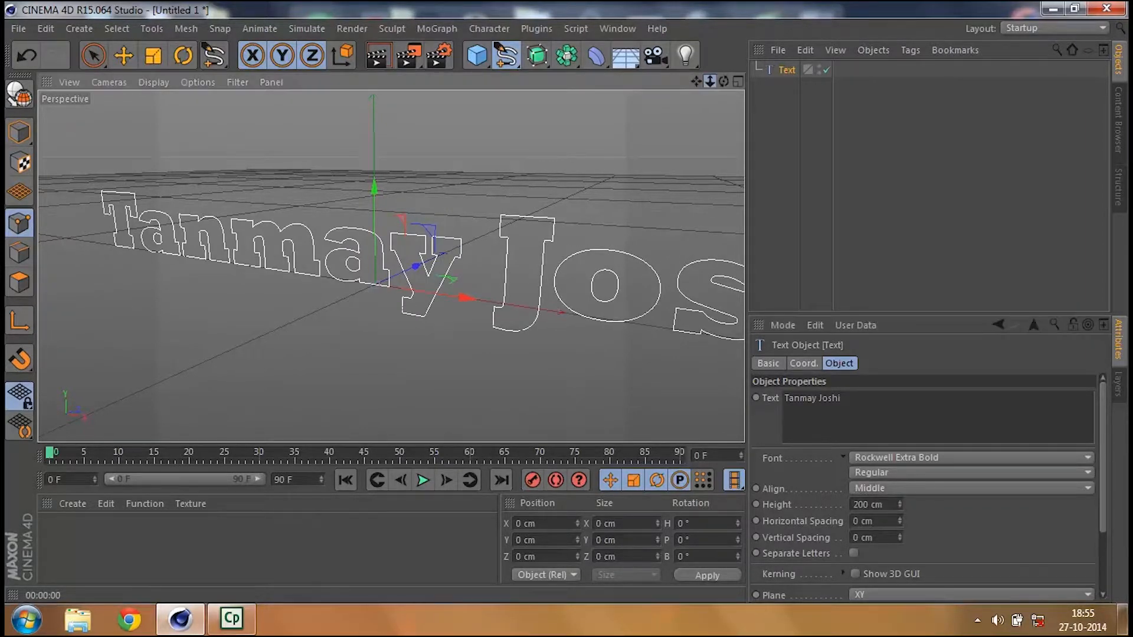
scroll(390, 266, down, 5)
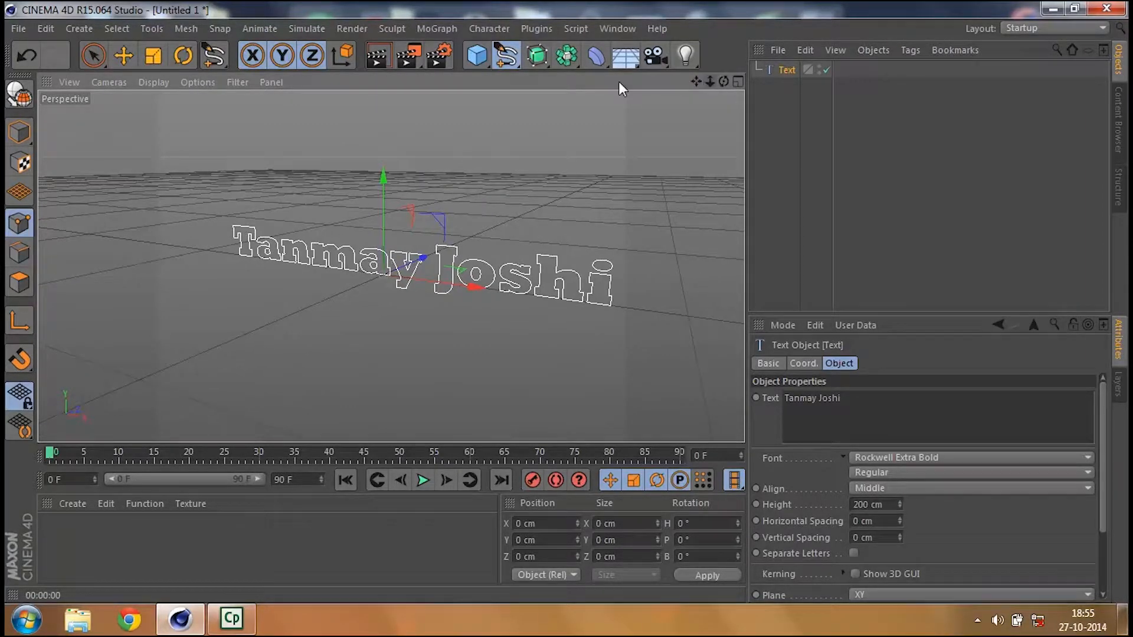
click(538, 59)
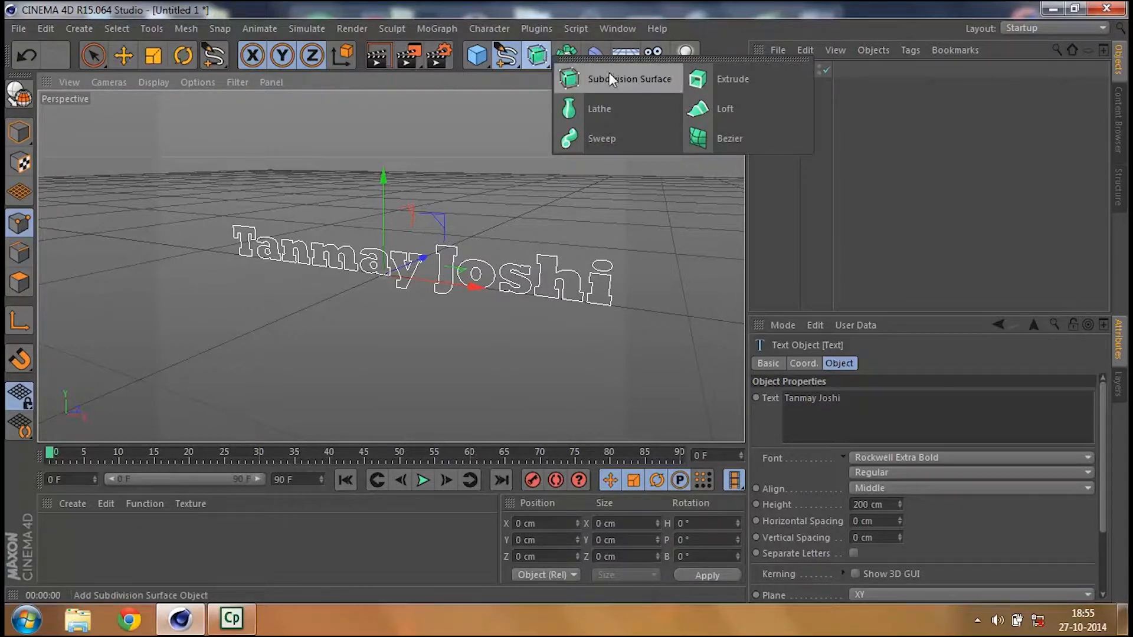
- Put the Text object inside a new Extrude generator and render the perspective view
click(737, 86)
drag(787, 86, 788, 72)
drag(709, 80, 743, 80)
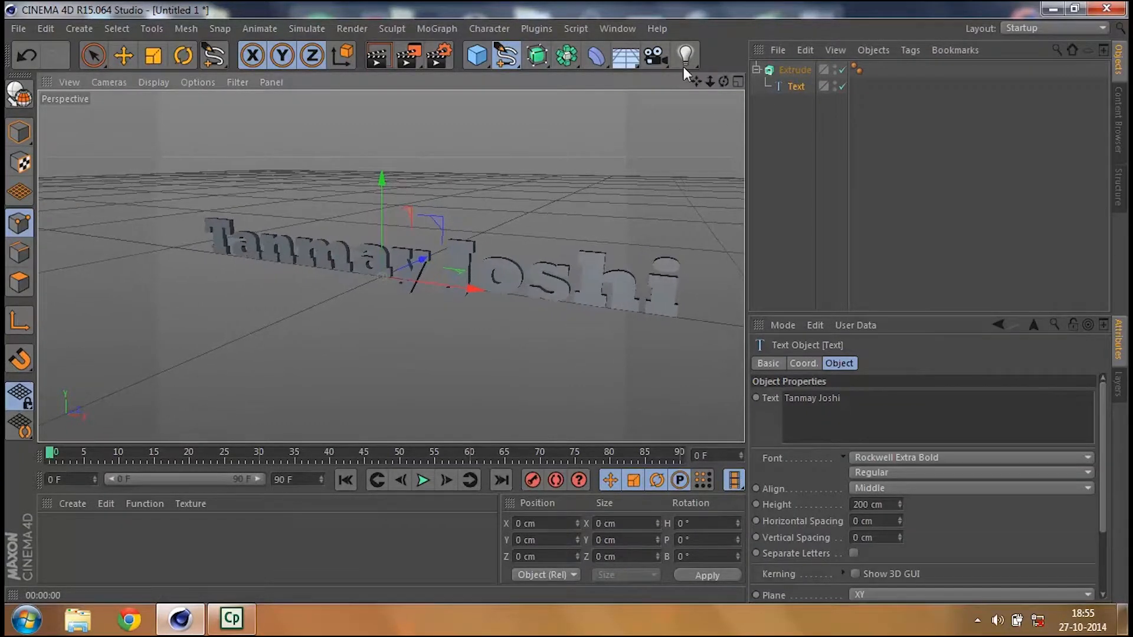
click(391, 49)
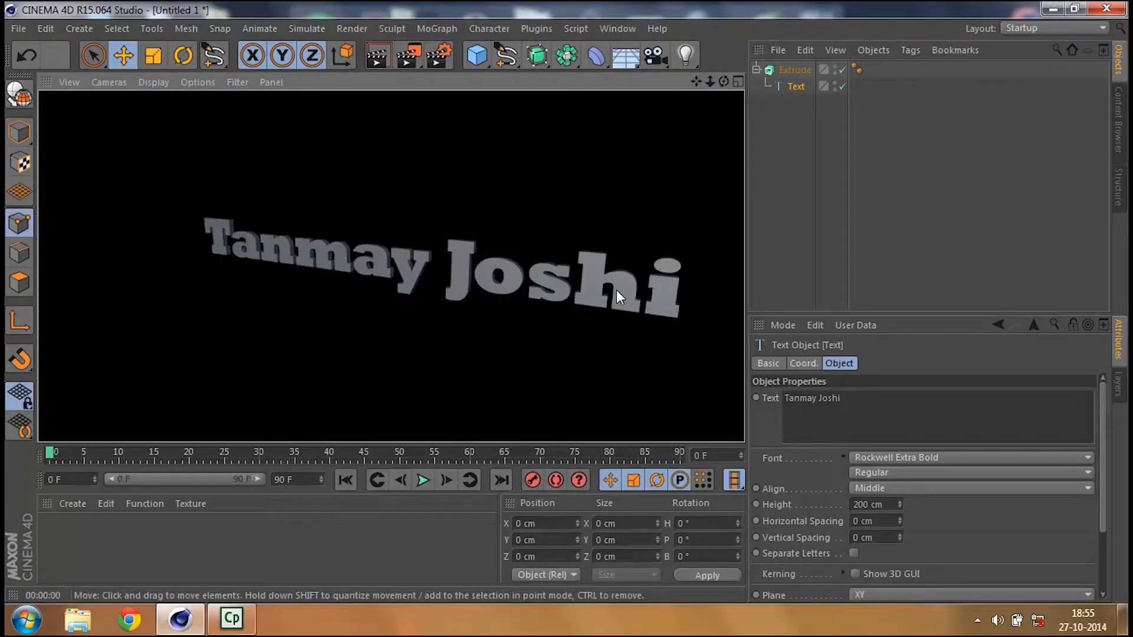
- Return to the editor view, then select and delete both the Extrude and Text objects
click(940, 181)
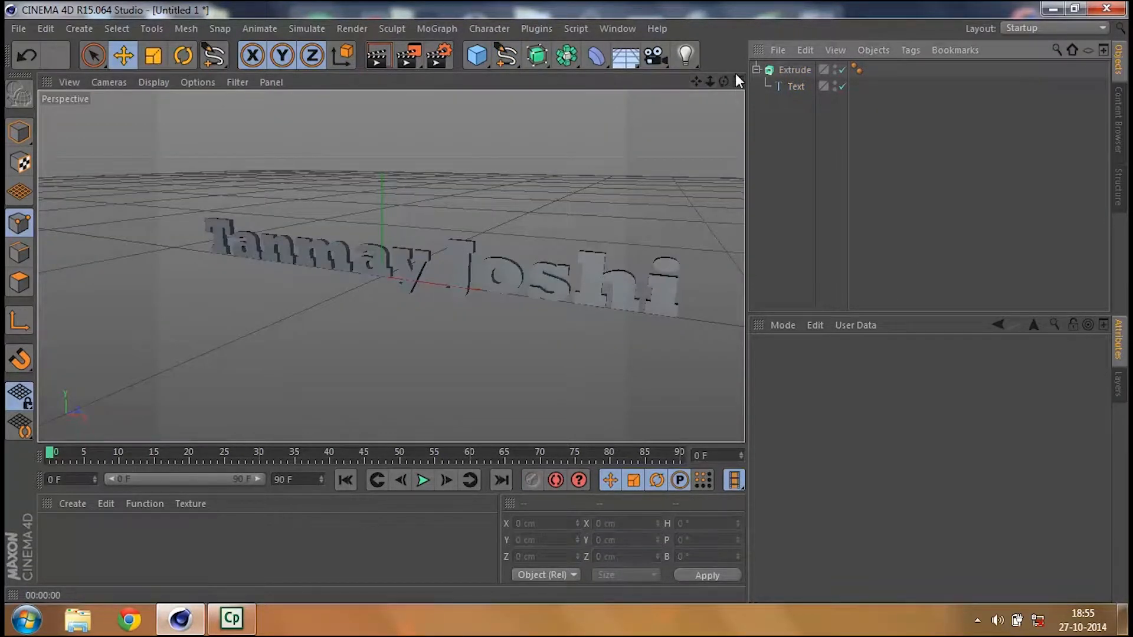
drag(724, 81, 844, 116)
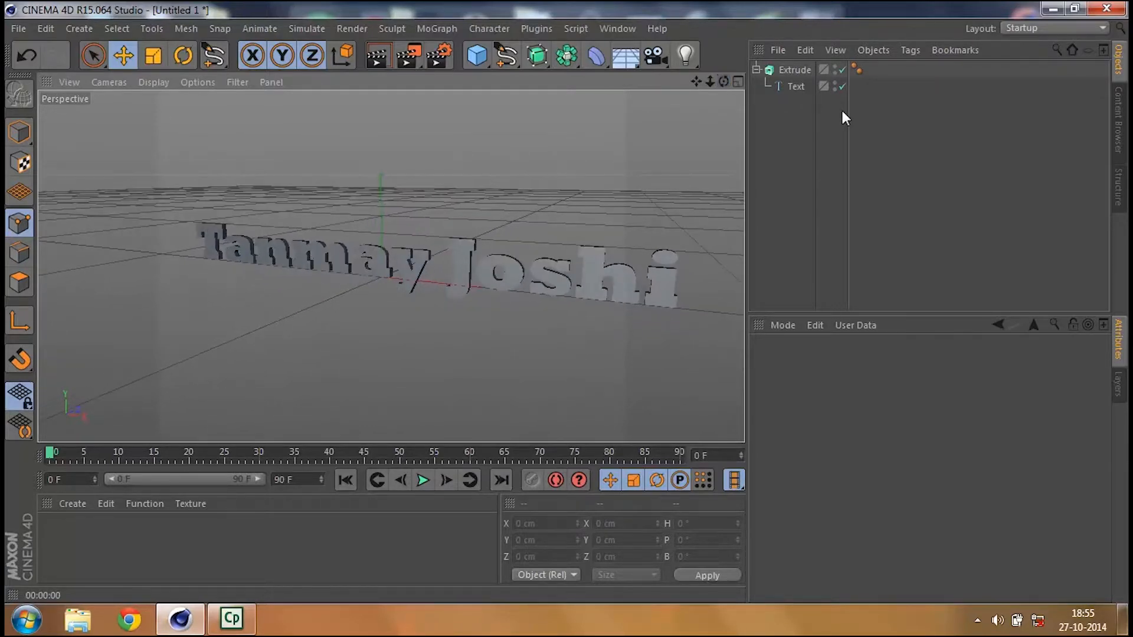
key(ctrl+a)
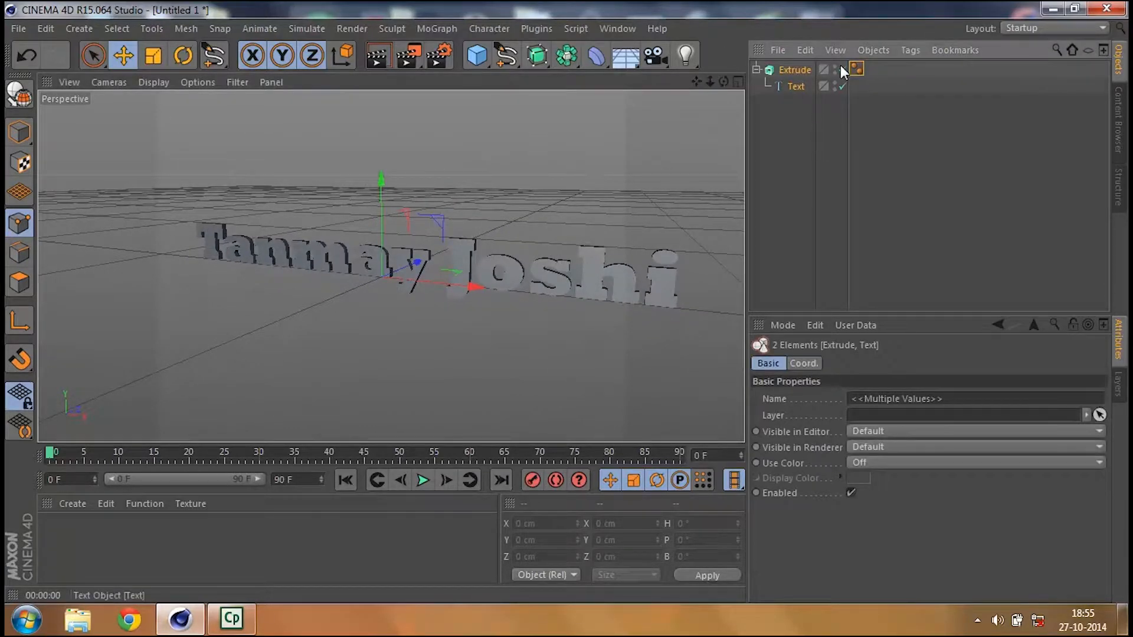
key(Delete)
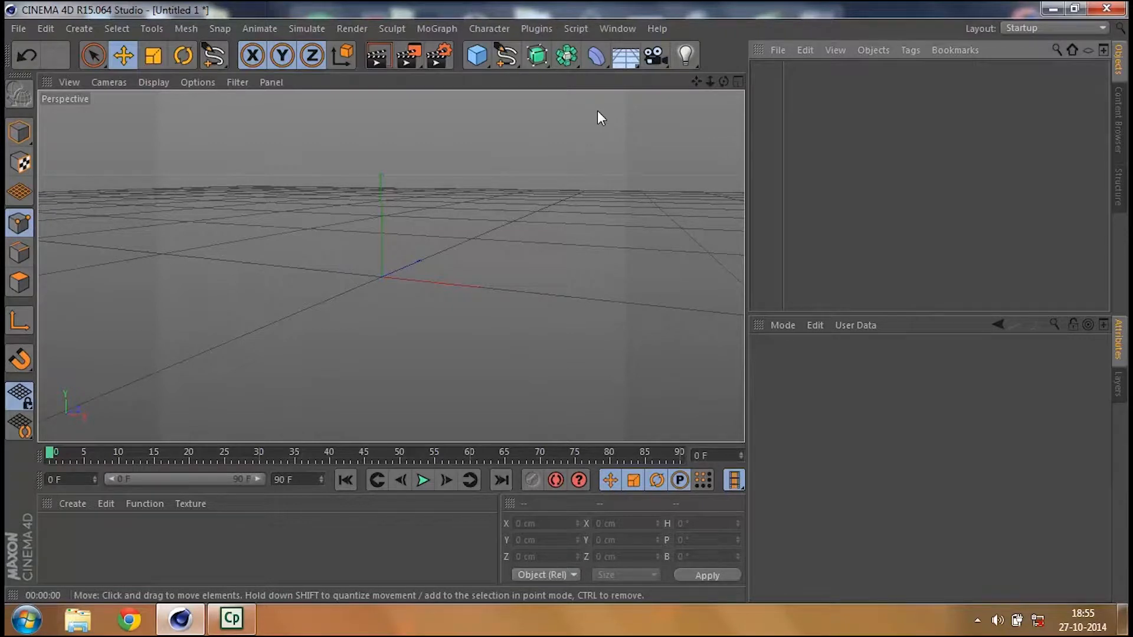
- Draw a trial four-point linear spline in the viewport
click(506, 59)
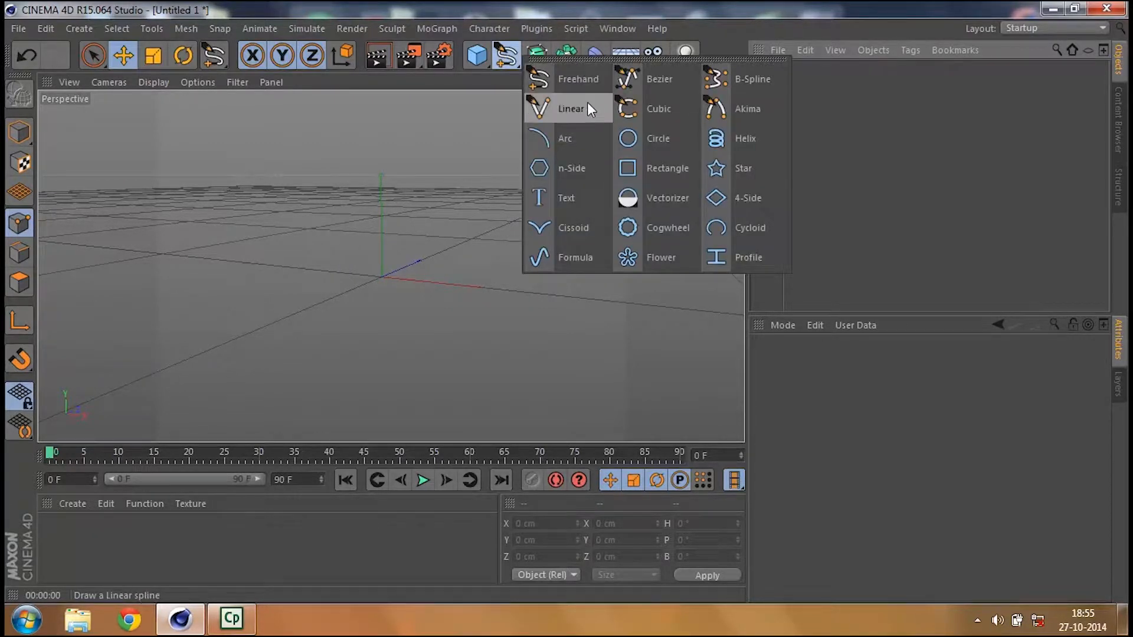
click(587, 112)
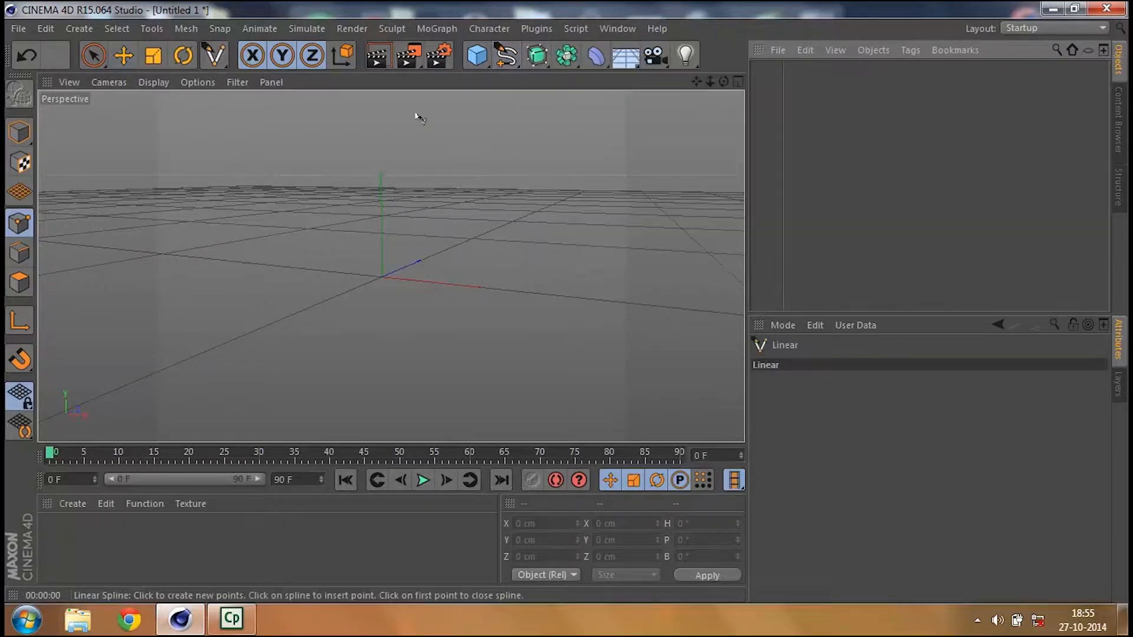
click(505, 58)
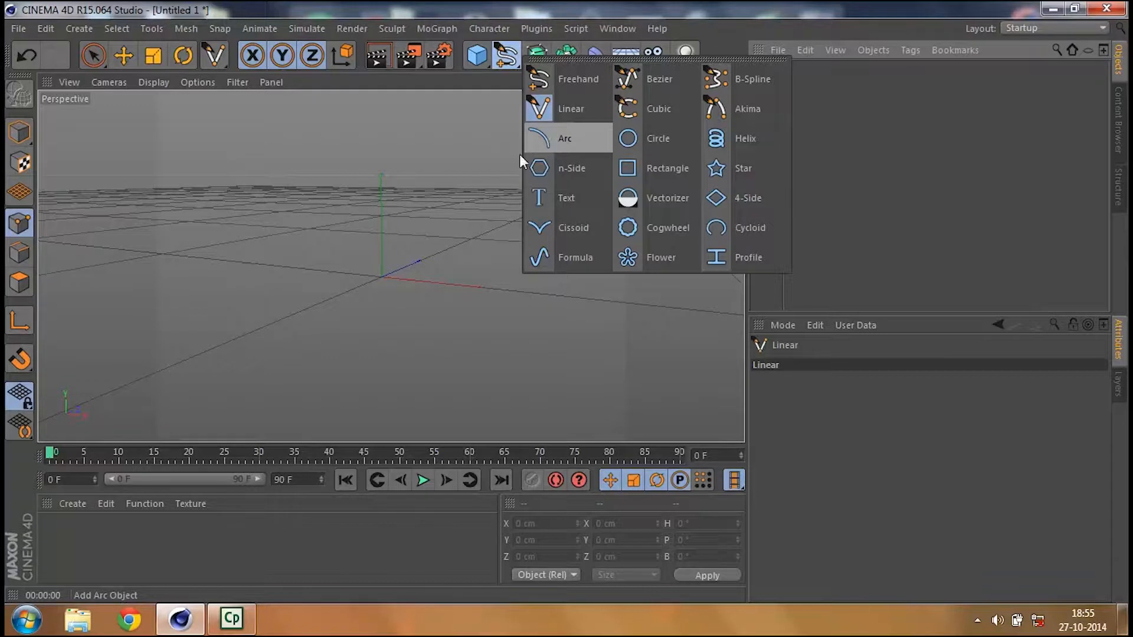
click(568, 113)
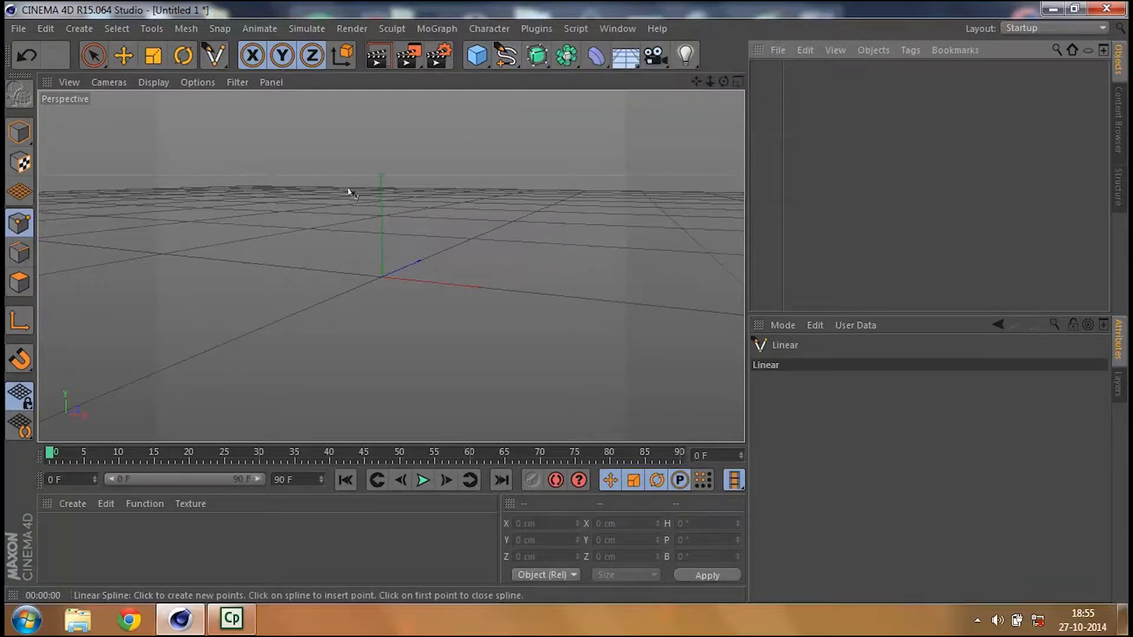
click(346, 158)
click(156, 291)
click(324, 386)
click(531, 268)
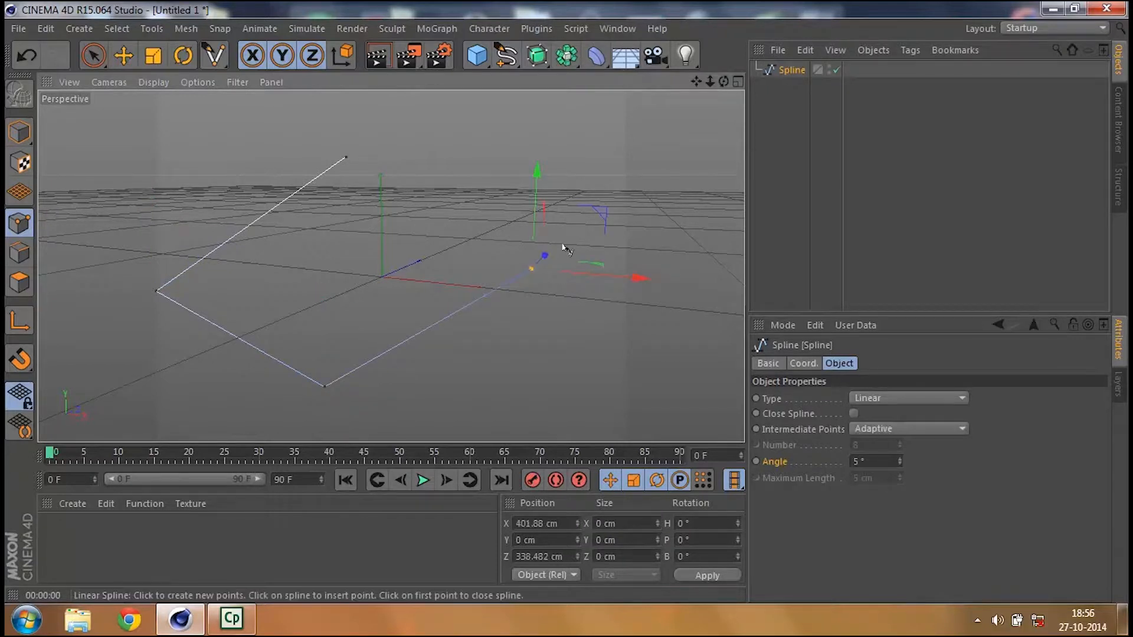
- Finish the trial spline, delete it, and switch to the four-view layout
key(e)
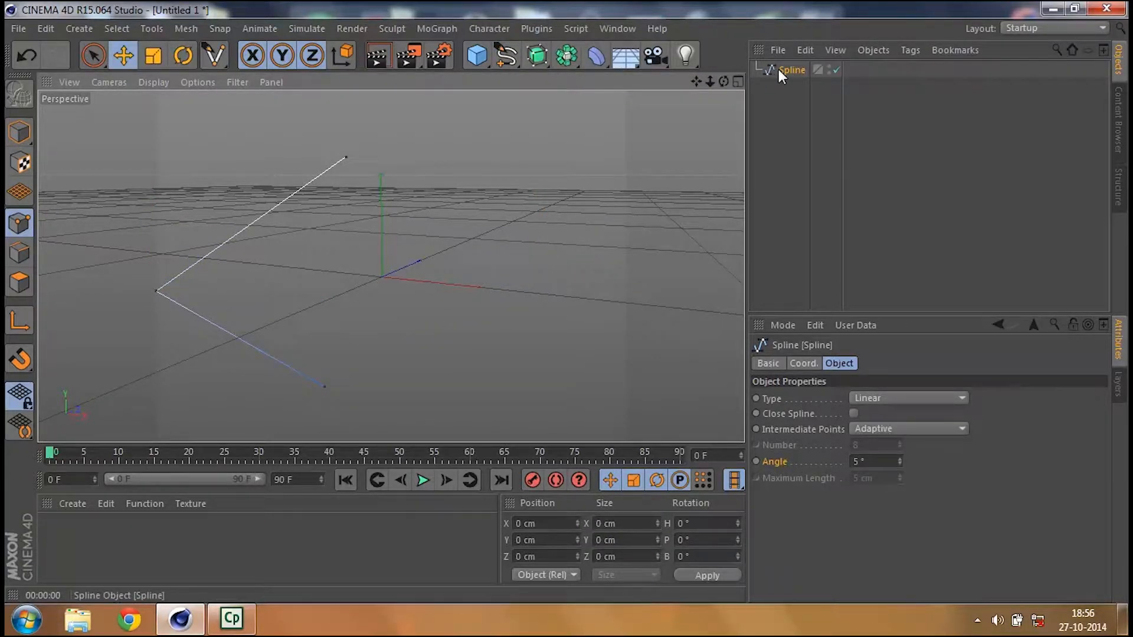
key(Delete)
click(737, 81)
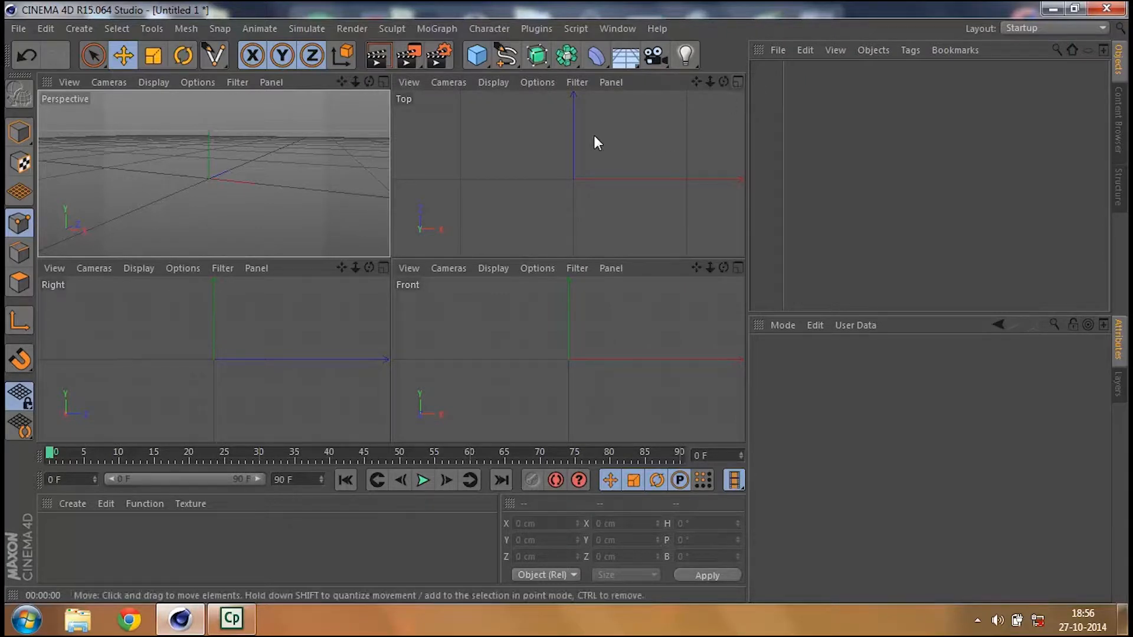
- Draw an eight-point linear spline with an inner notch in the maximized Top view
click(506, 55)
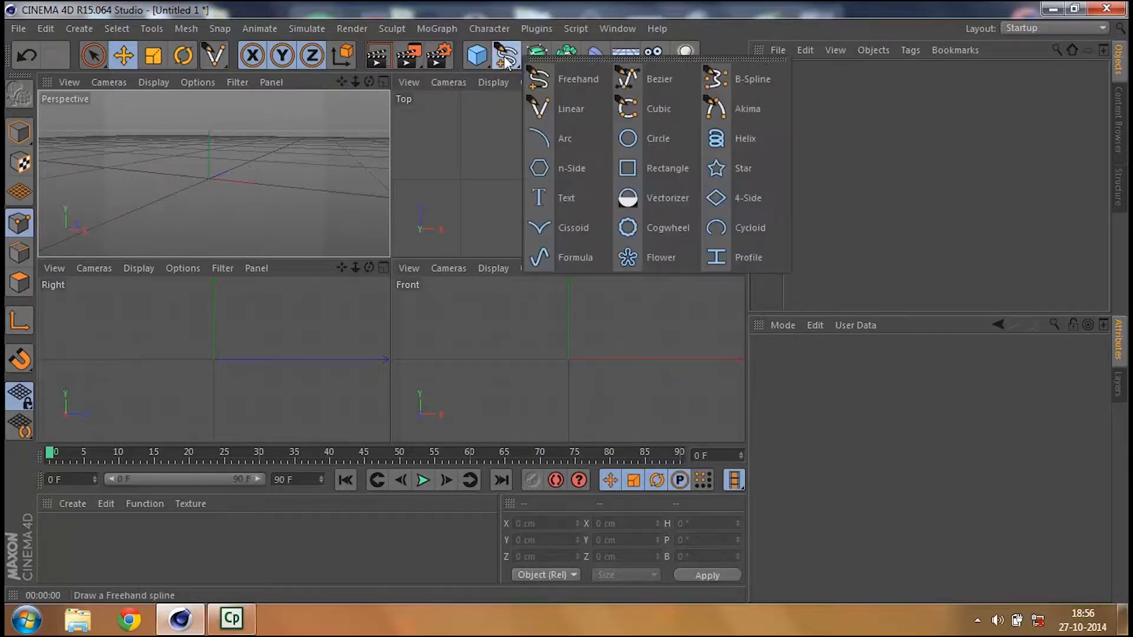
click(565, 99)
click(738, 82)
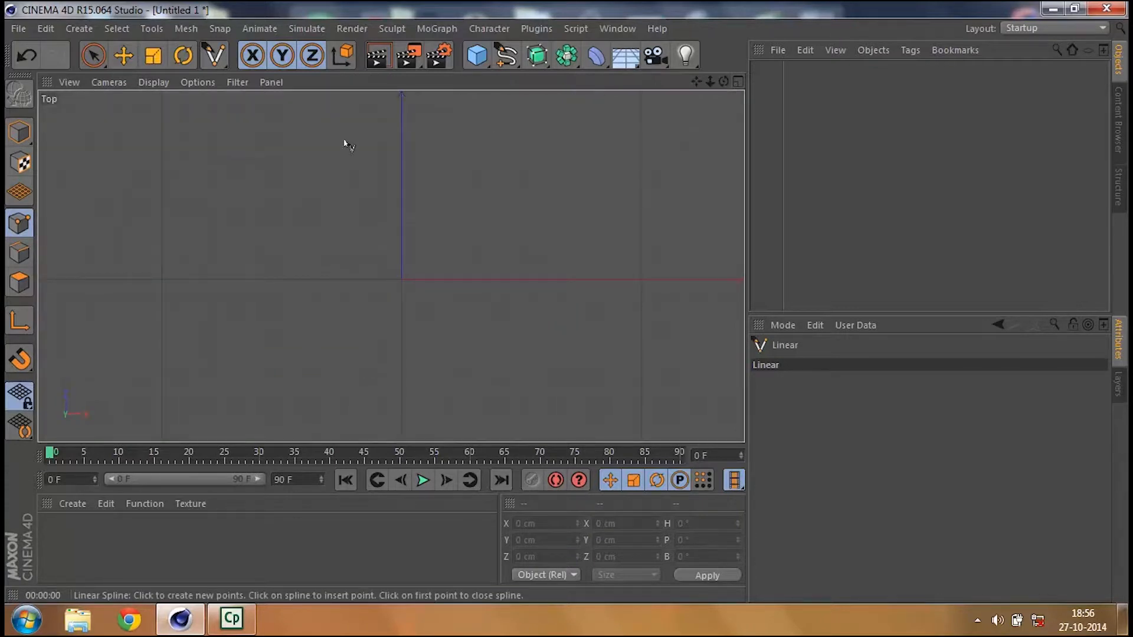
click(255, 151)
click(141, 304)
click(305, 379)
click(591, 314)
click(629, 149)
click(380, 248)
click(254, 244)
click(316, 214)
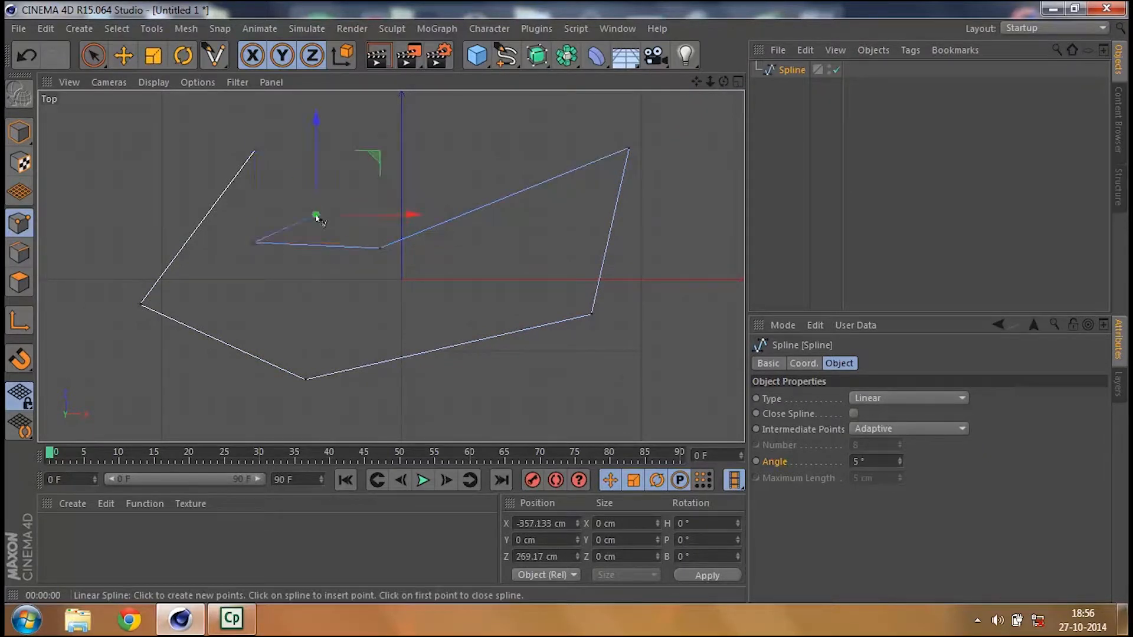
- Close the spline into a loop, reselect the Spline object and activate Live Selection
click(853, 414)
click(932, 146)
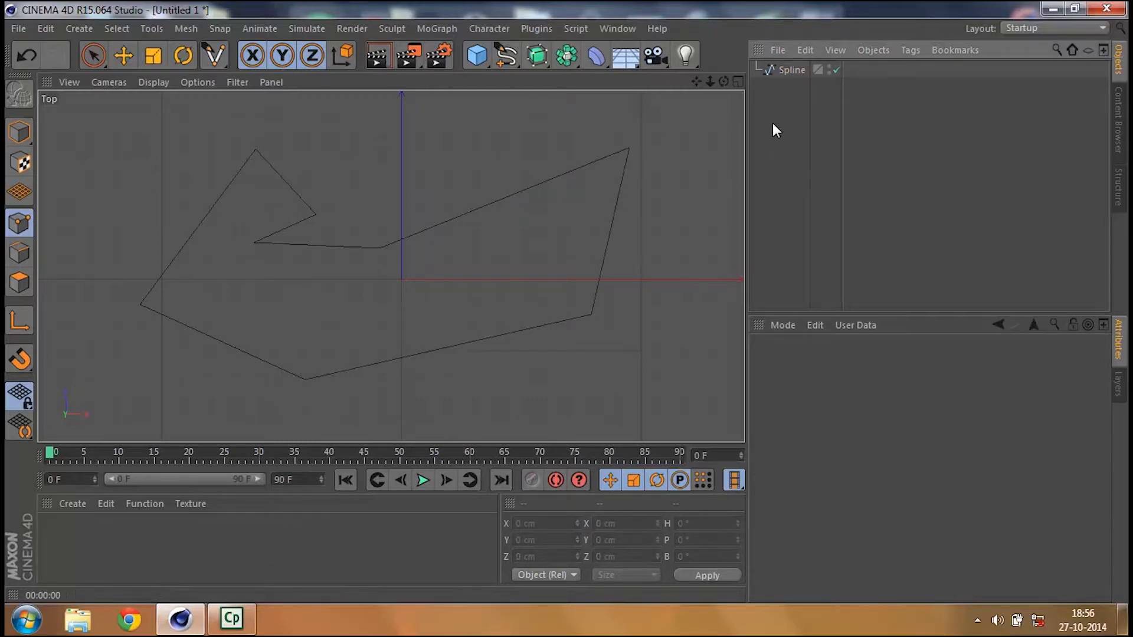
click(793, 70)
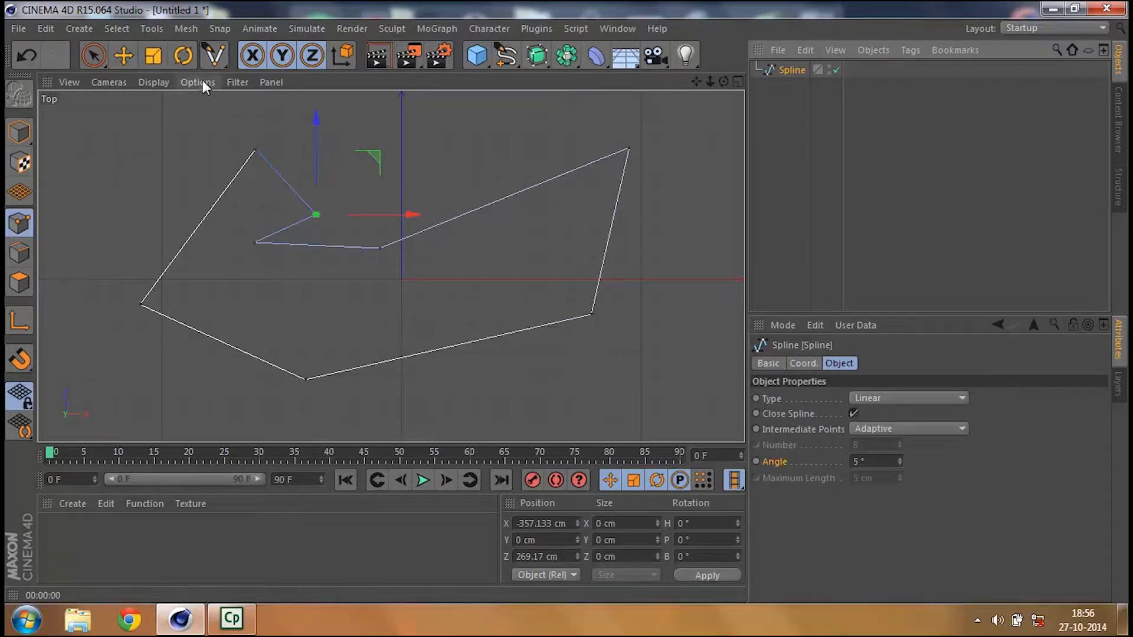
click(102, 48)
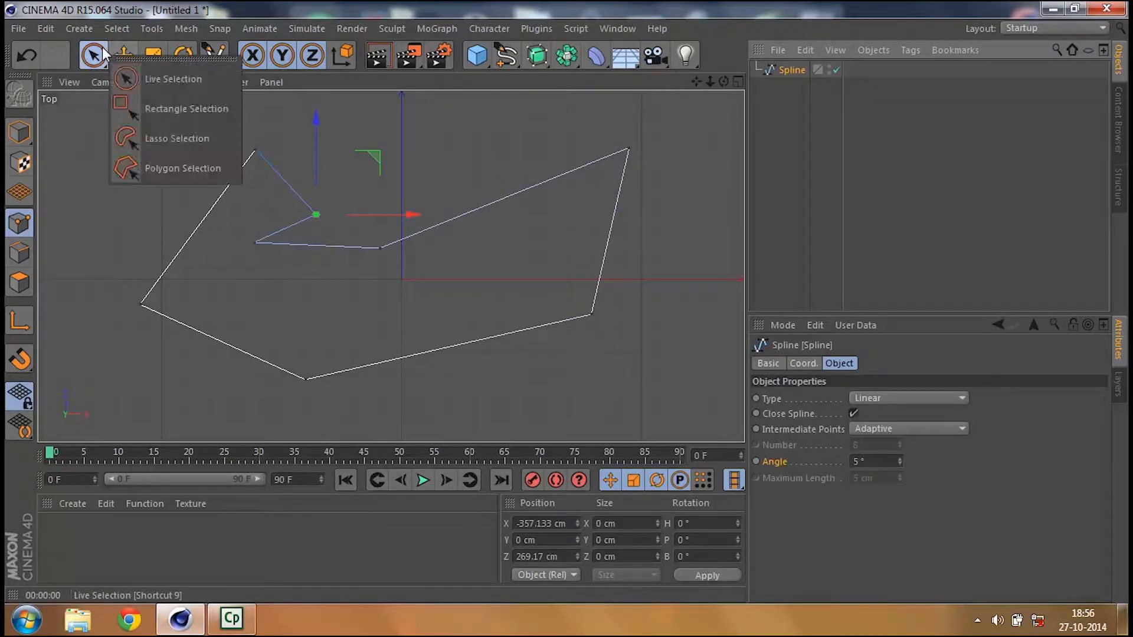
click(132, 79)
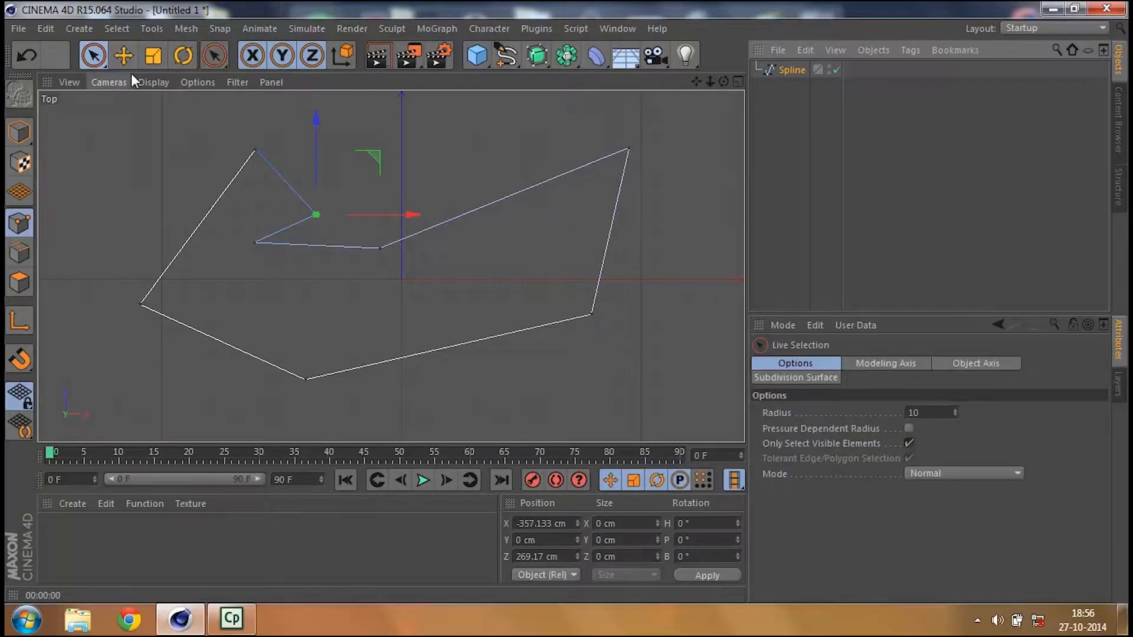
click(790, 70)
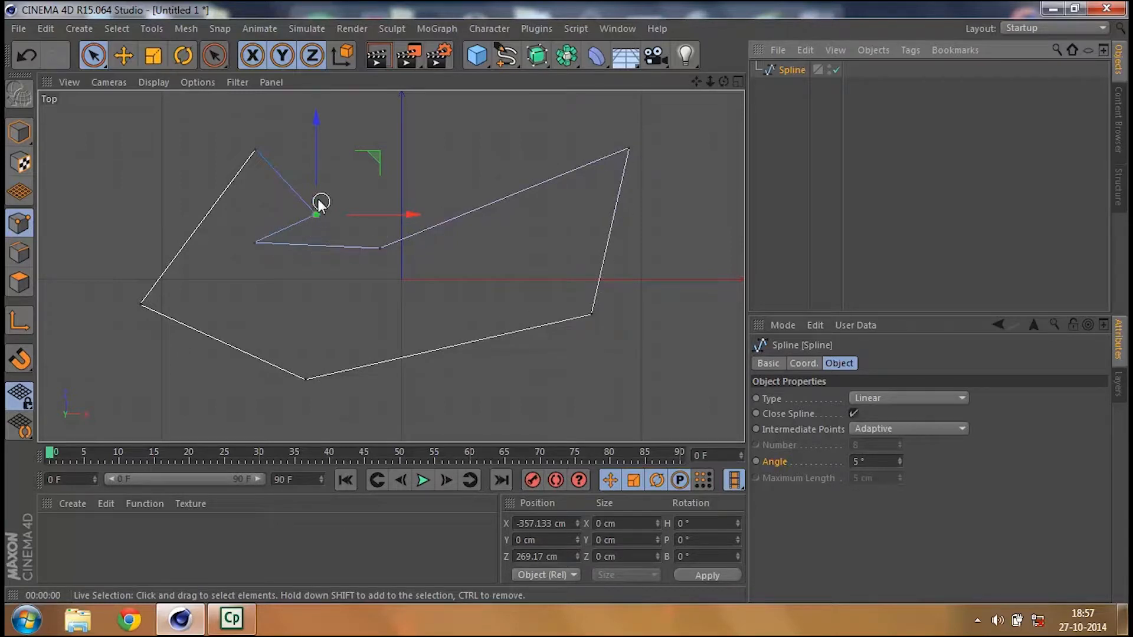
click(255, 152)
click(255, 197)
click(256, 151)
click(142, 304)
click(305, 379)
click(593, 315)
click(630, 150)
click(382, 248)
click(256, 243)
click(317, 217)
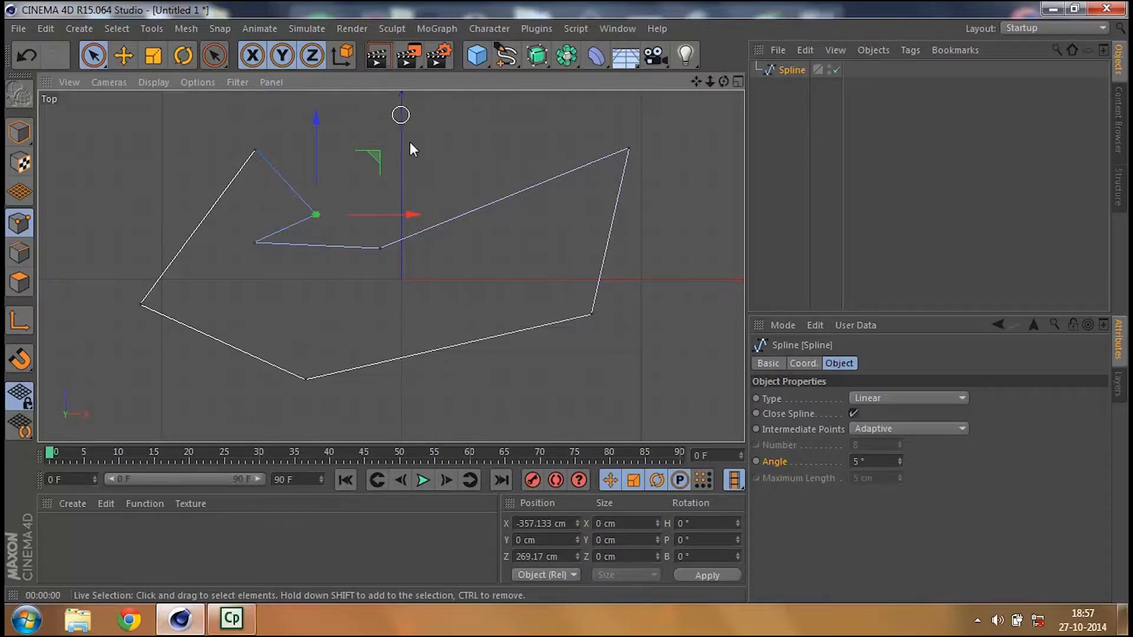
click(255, 147)
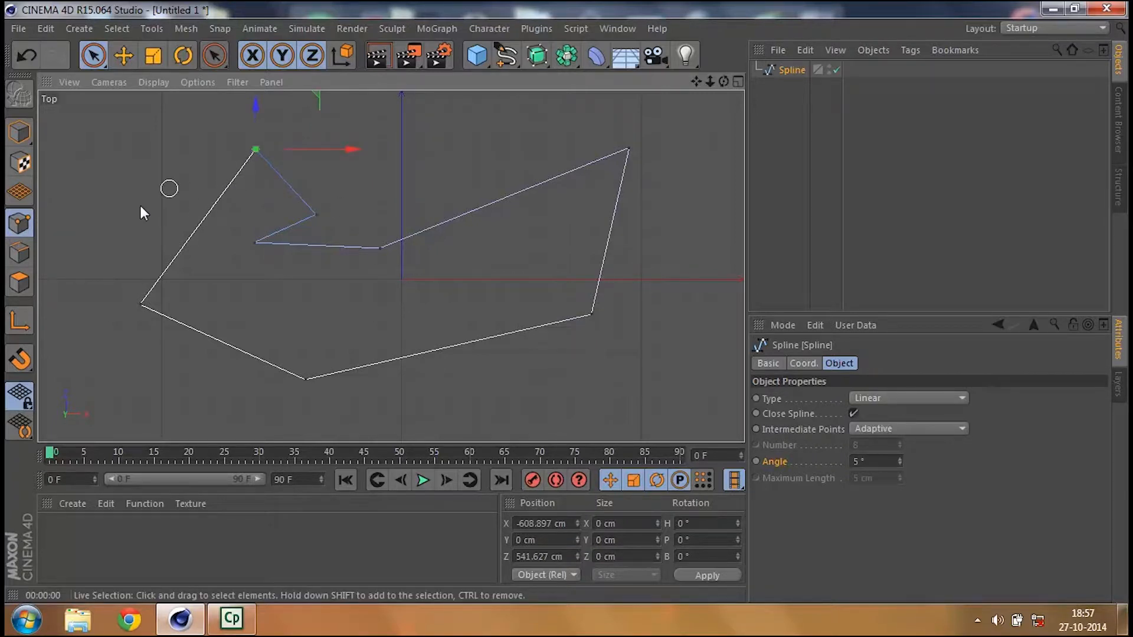
click(329, 190)
- Rectangle-select the spline's top point and reposition it left and down, briefly trying rotation
click(97, 59)
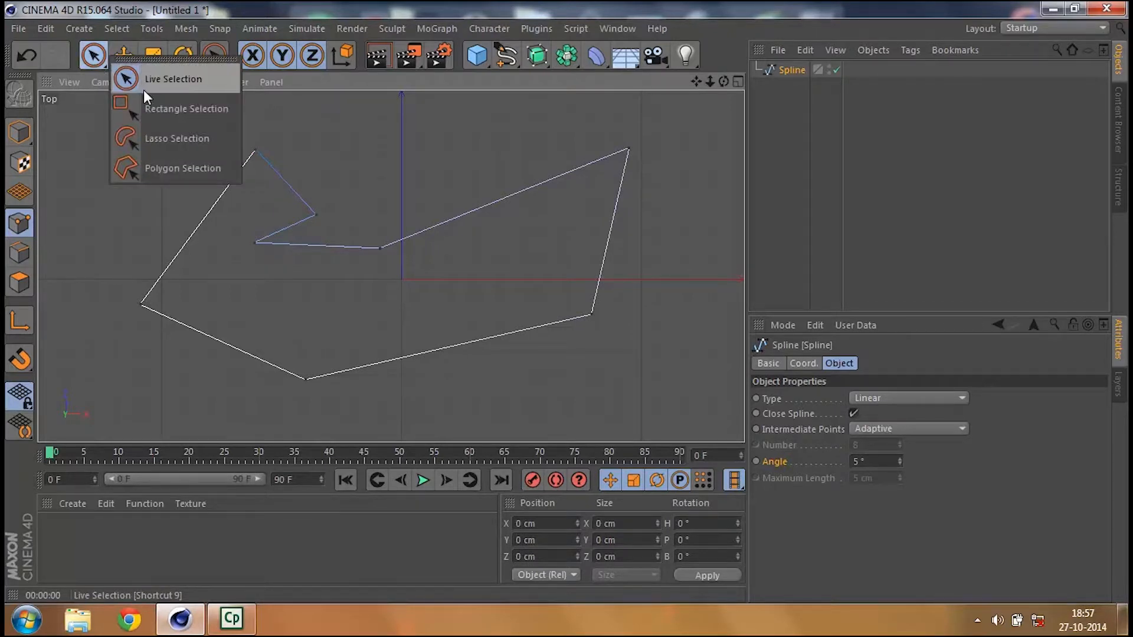
click(190, 105)
drag(208, 125, 317, 185)
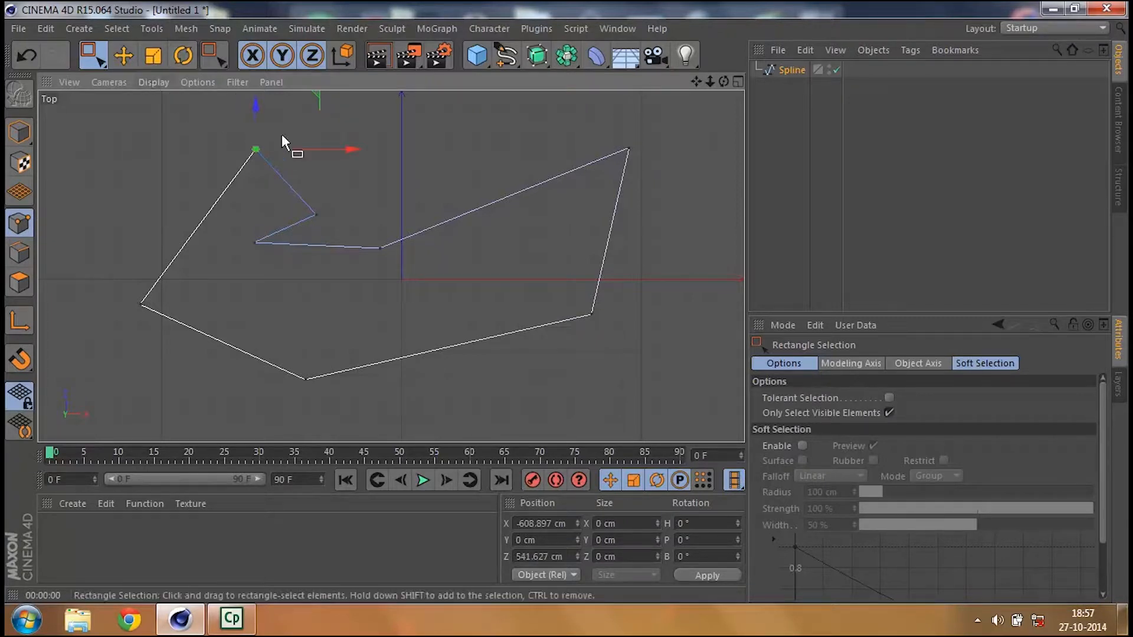
drag(327, 146, 289, 150)
drag(221, 102, 220, 146)
click(181, 62)
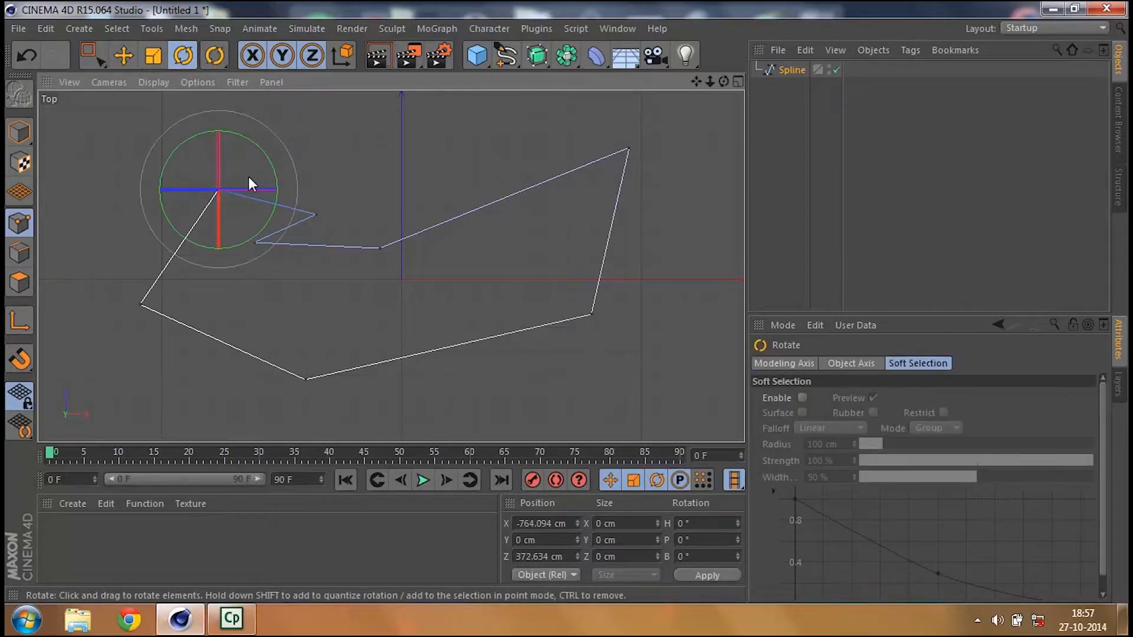
drag(217, 147, 238, 334)
drag(216, 192, 312, 200)
click(133, 55)
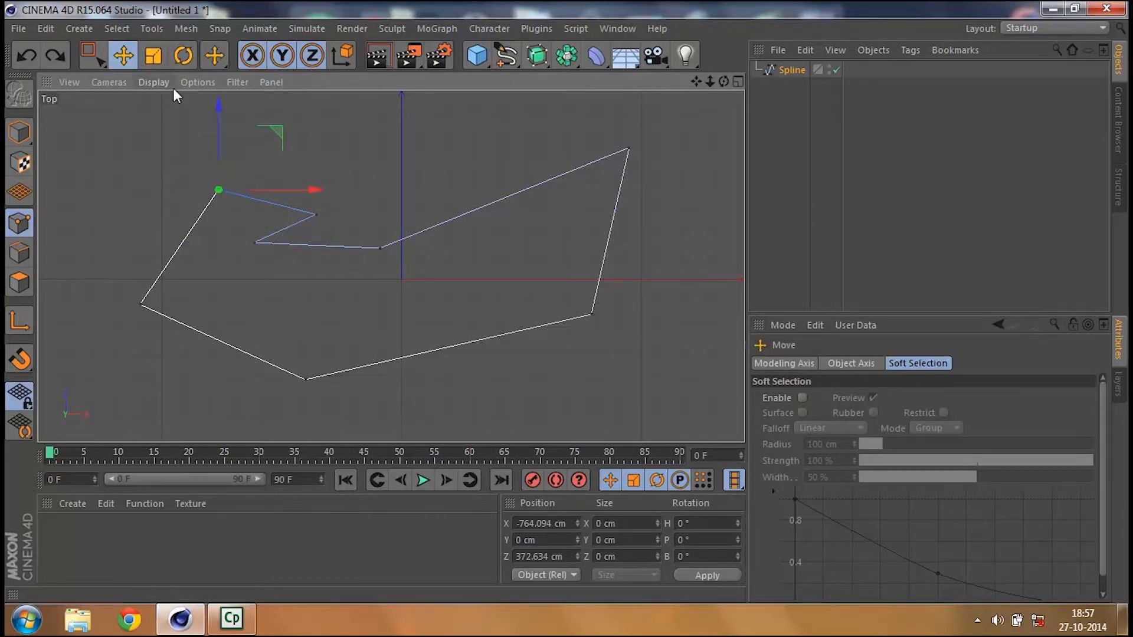
mouse_move(303, 191)
mouse_down()
mouse_move(263, 196)
mouse_move(301, 199)
mouse_up()
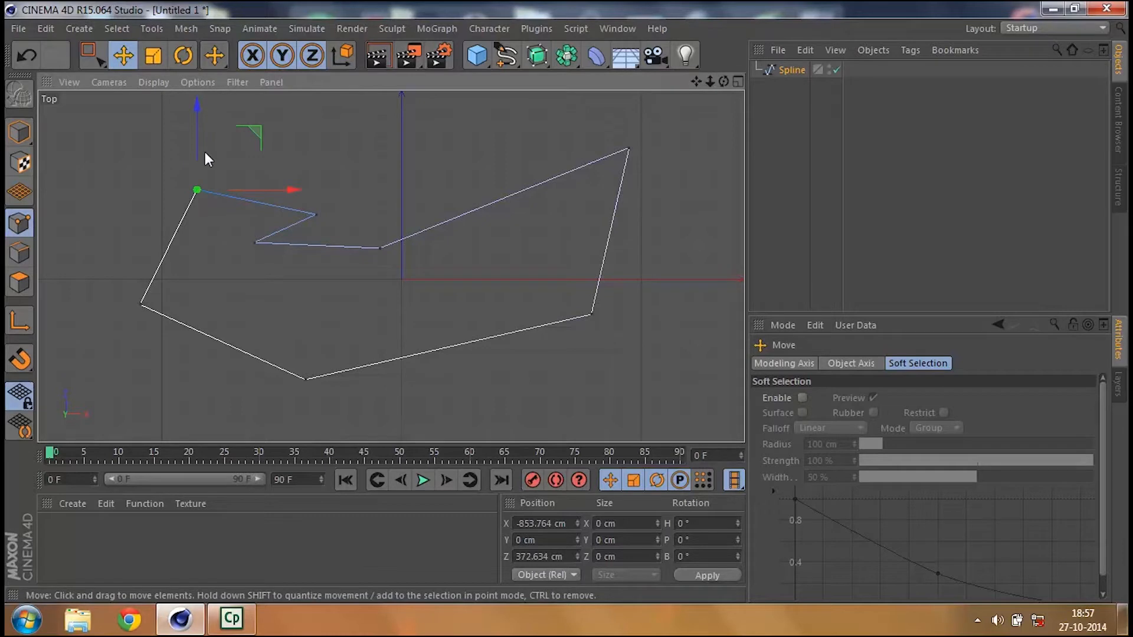
drag(193, 149, 201, 130)
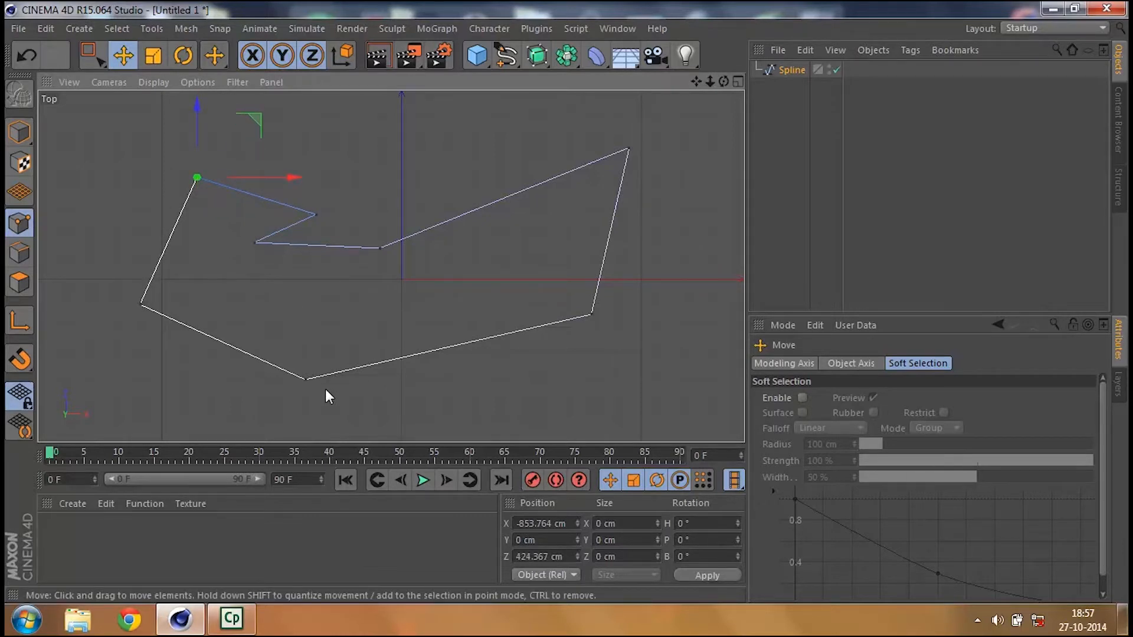
- Lower the bottom spline point and pull the inner notch point up into a spike
click(307, 379)
drag(309, 300, 305, 323)
click(316, 216)
drag(317, 164, 317, 65)
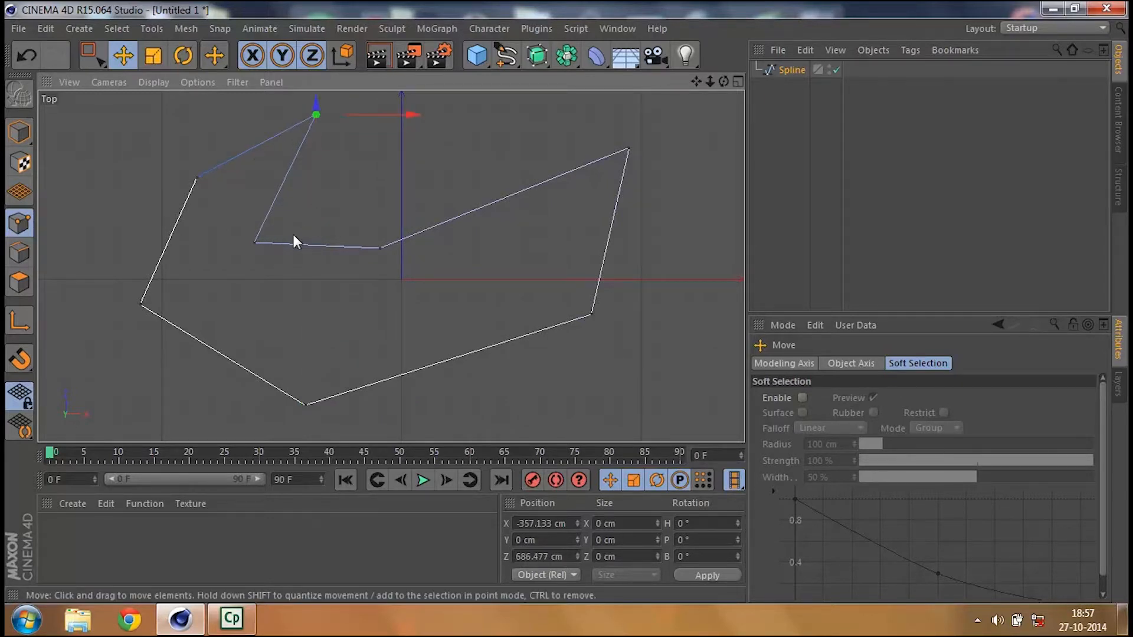
click(408, 190)
- Lower the spike's tip and shift the upper-left point right, down, then back left
click(321, 118)
drag(320, 106, 307, 147)
click(204, 177)
drag(210, 180, 315, 181)
drag(266, 126, 266, 159)
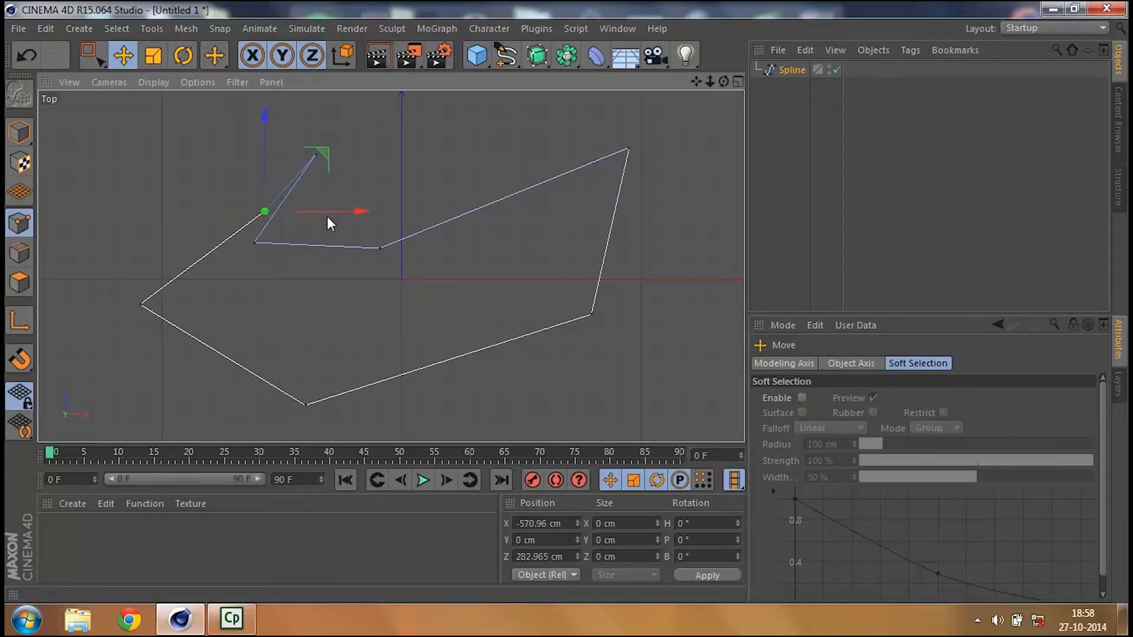
drag(331, 219, 276, 228)
click(374, 184)
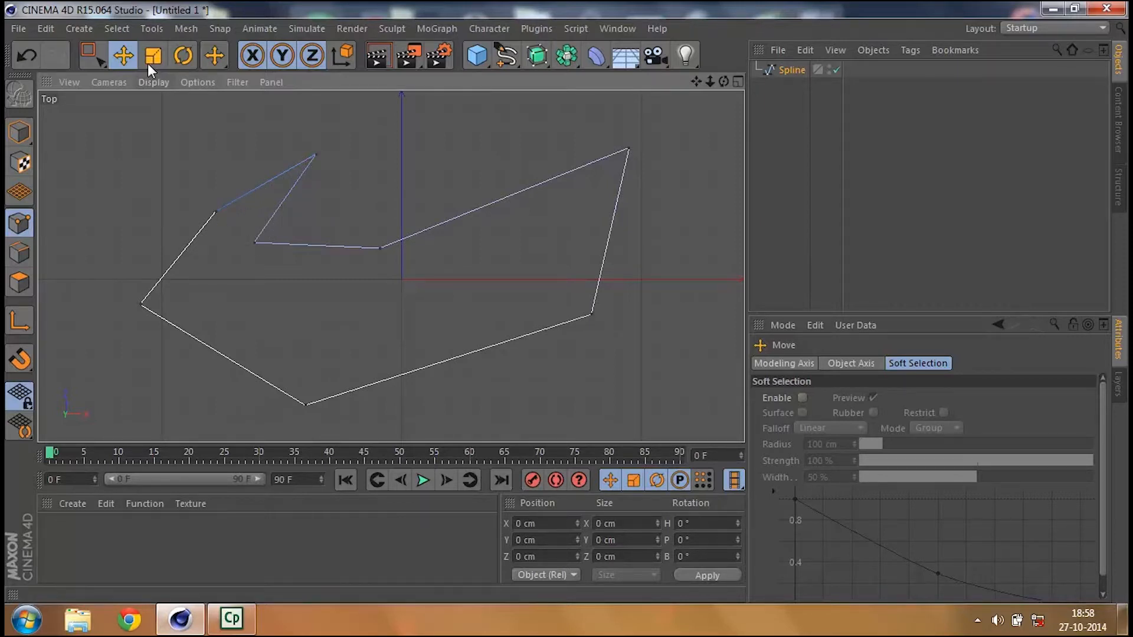
- Select the spike's top point with Live Selection and give it Soft Interpolation
scroll(303, 165, up, 5)
scroll(327, 142, up, 5)
scroll(328, 125, up, 1)
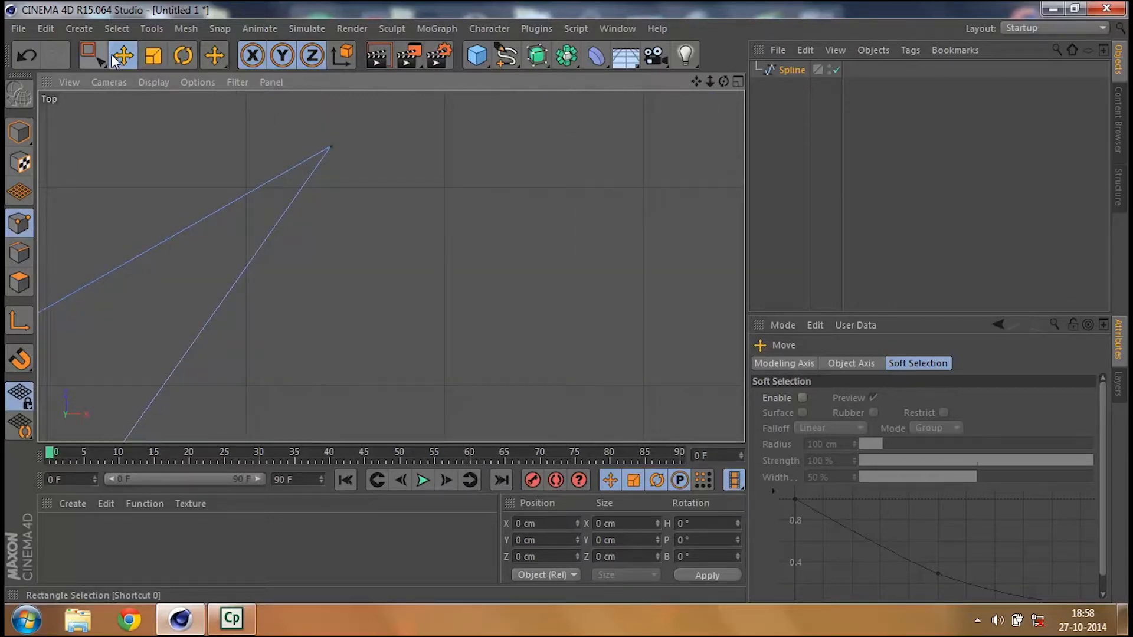
click(340, 148)
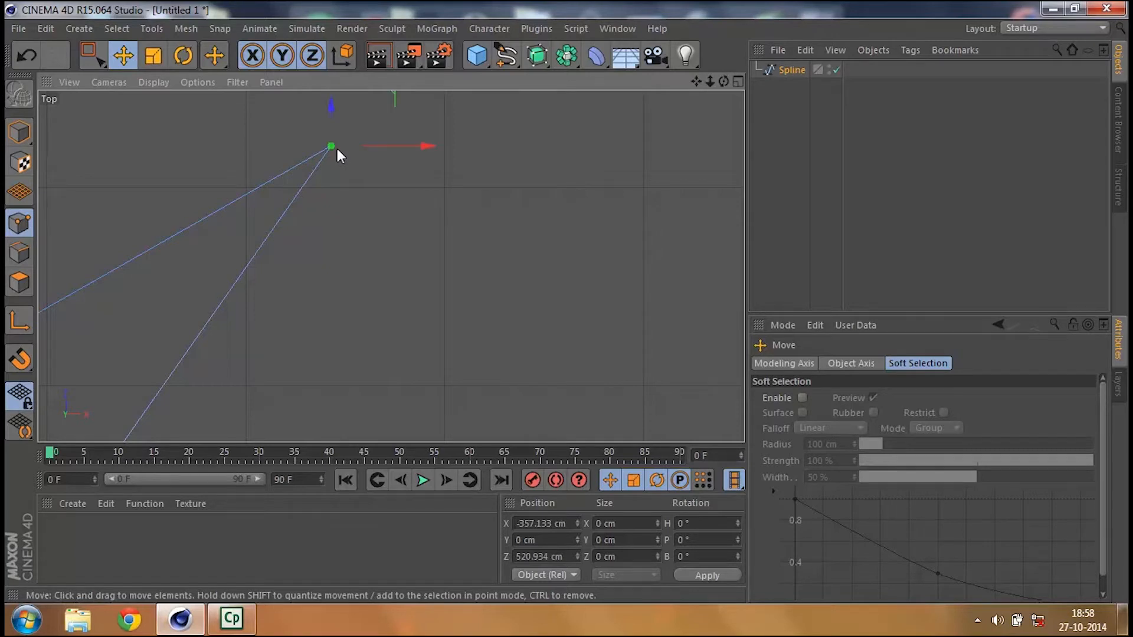
right_click(328, 147)
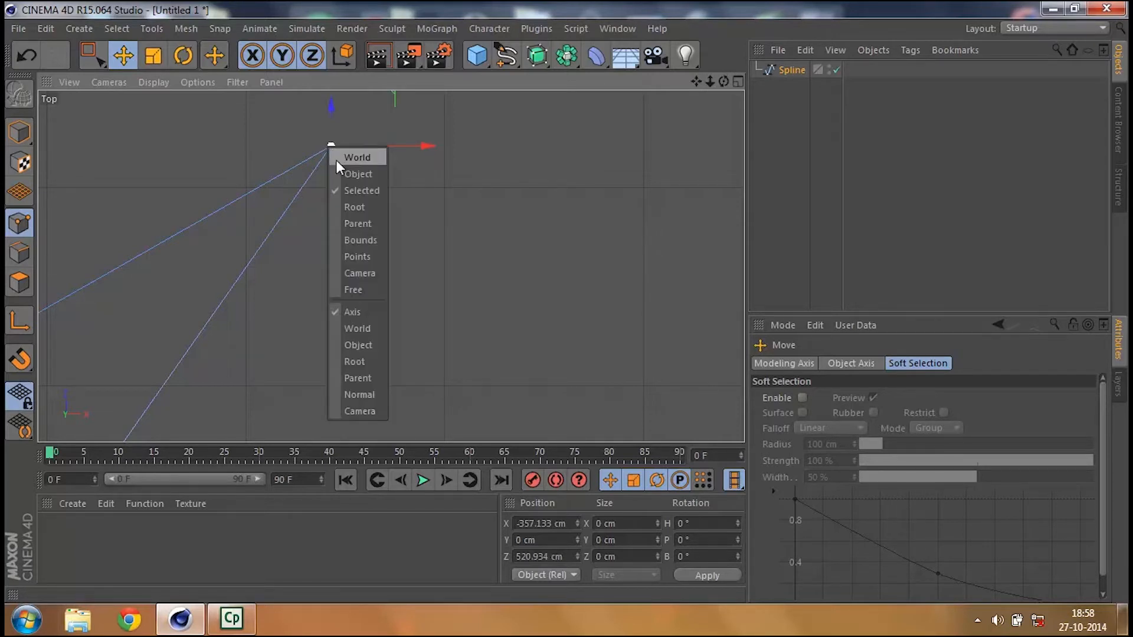
click(257, 152)
click(95, 46)
click(148, 81)
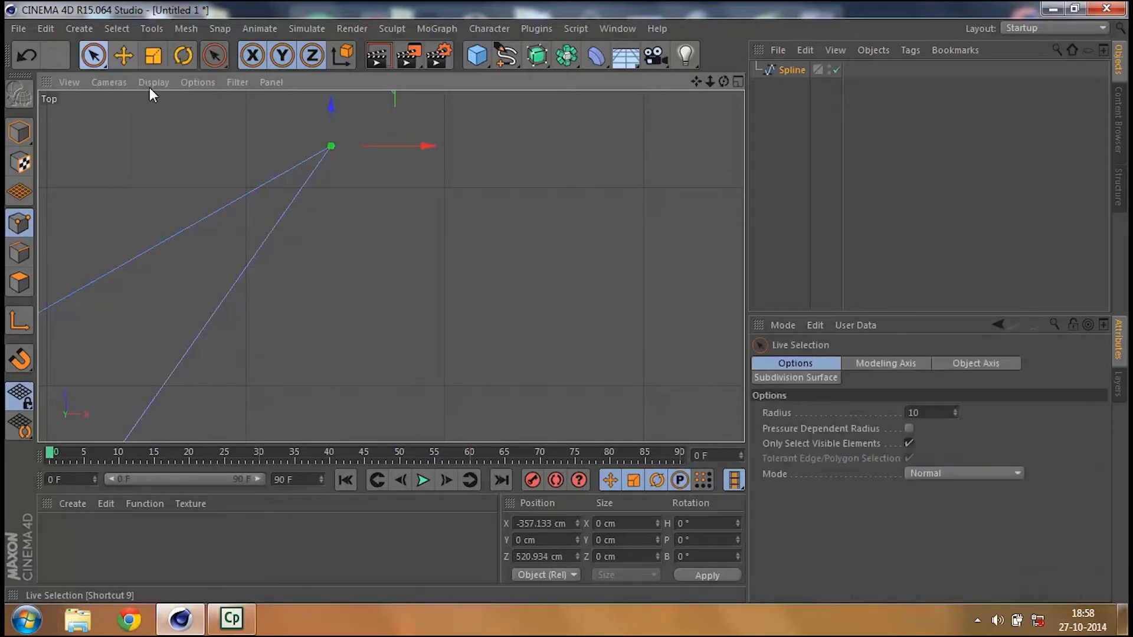
right_click(329, 151)
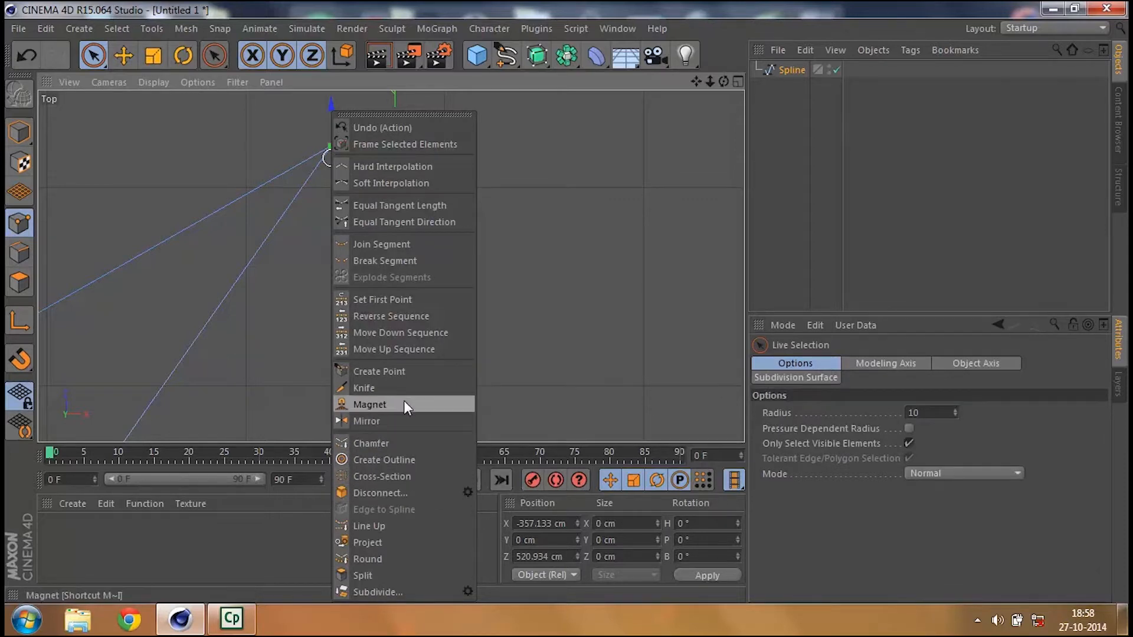
click(402, 180)
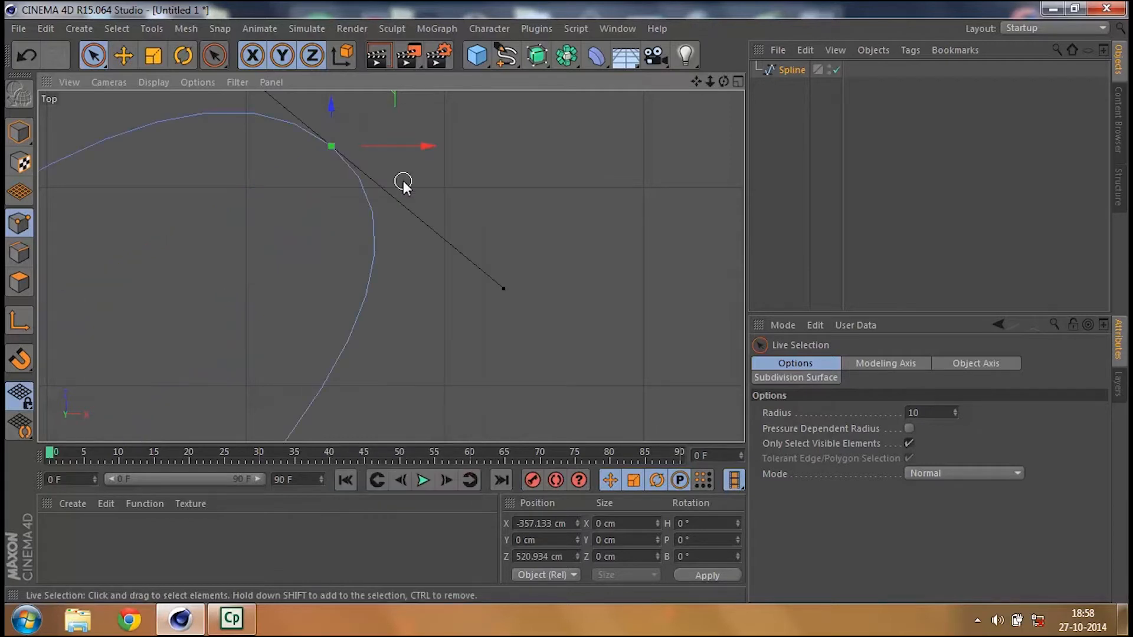
- Apply smooth tangents and soft interpolation to the selected spline point
scroll(506, 247, down, 3)
scroll(506, 248, down, 6)
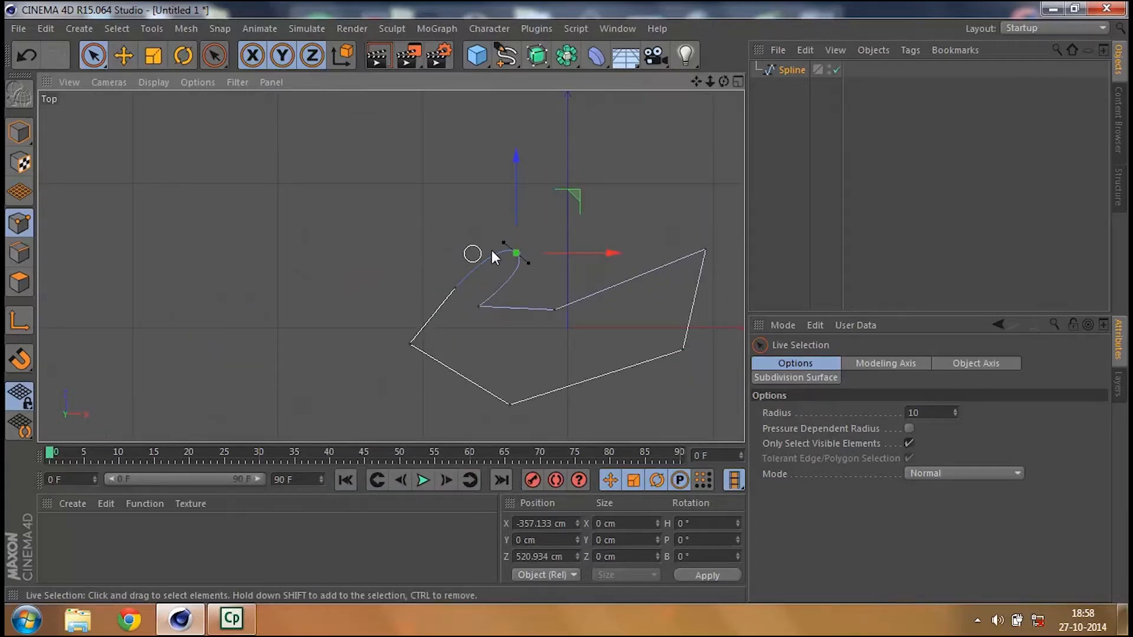
right_click(405, 342)
click(472, 185)
right_click(410, 342)
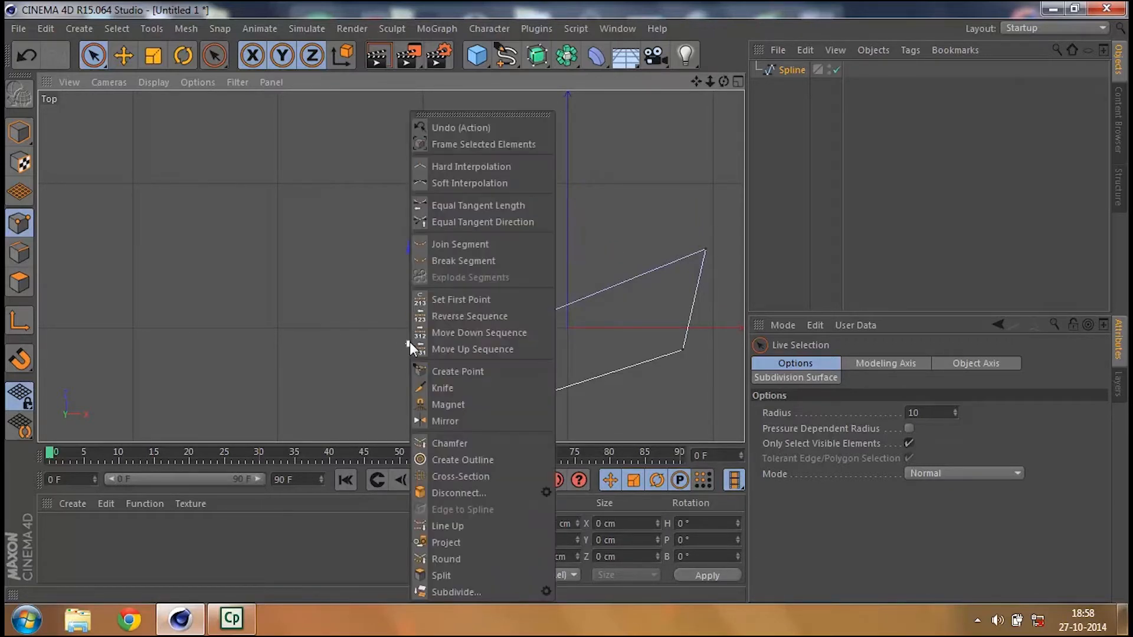
click(473, 186)
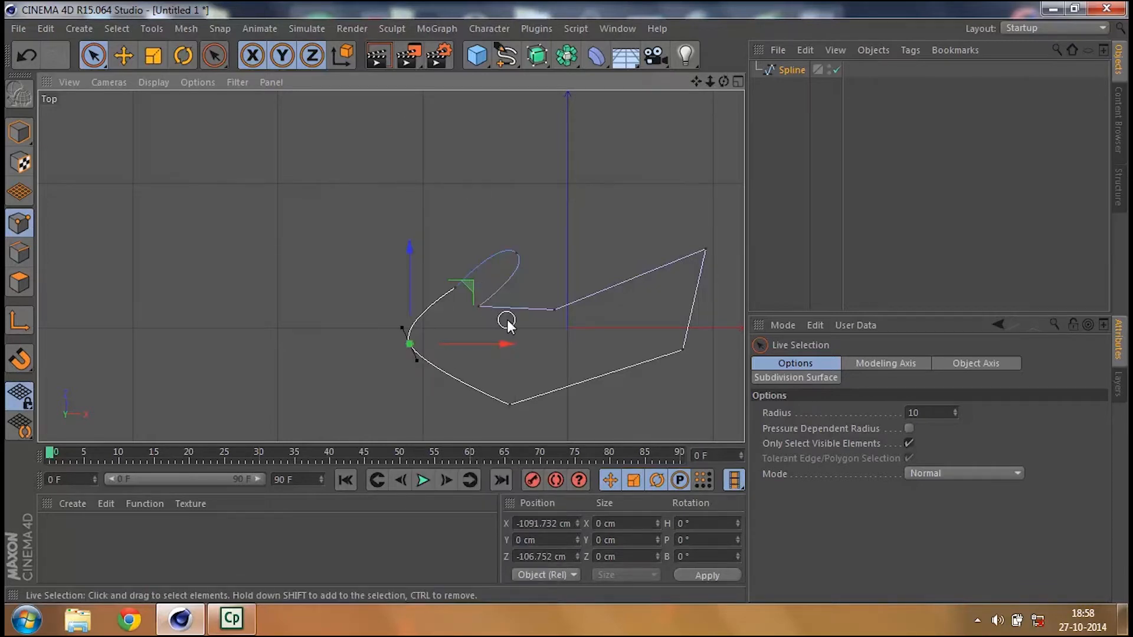
- Soften the left corner point and apply Equal Tangent Length to a point on the curve
click(479, 306)
right_click(479, 305)
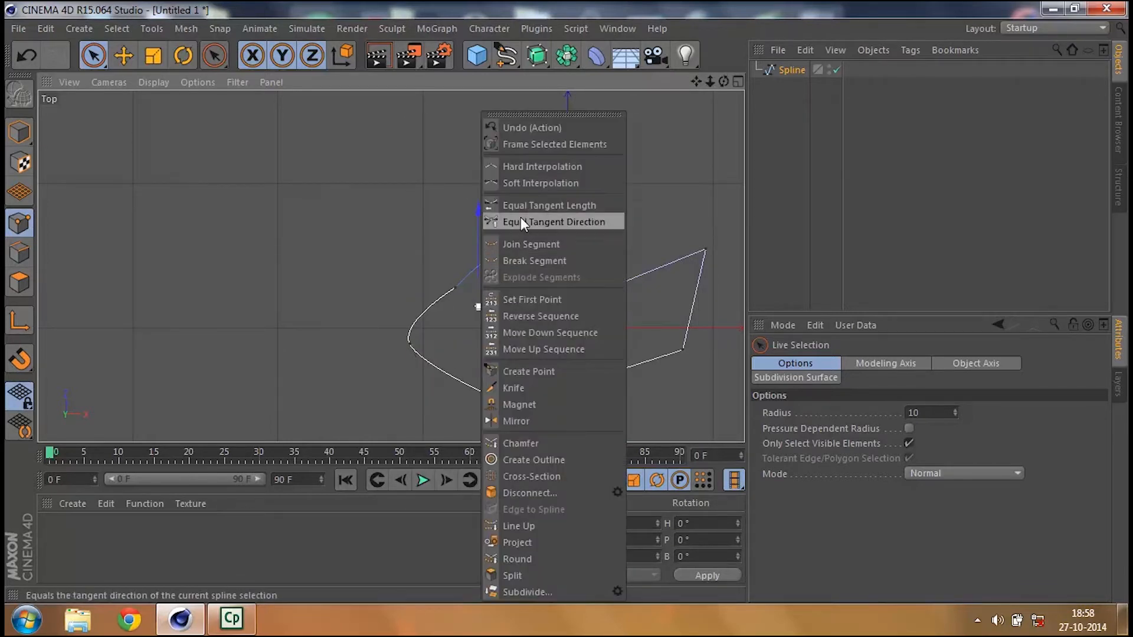
click(537, 182)
click(498, 57)
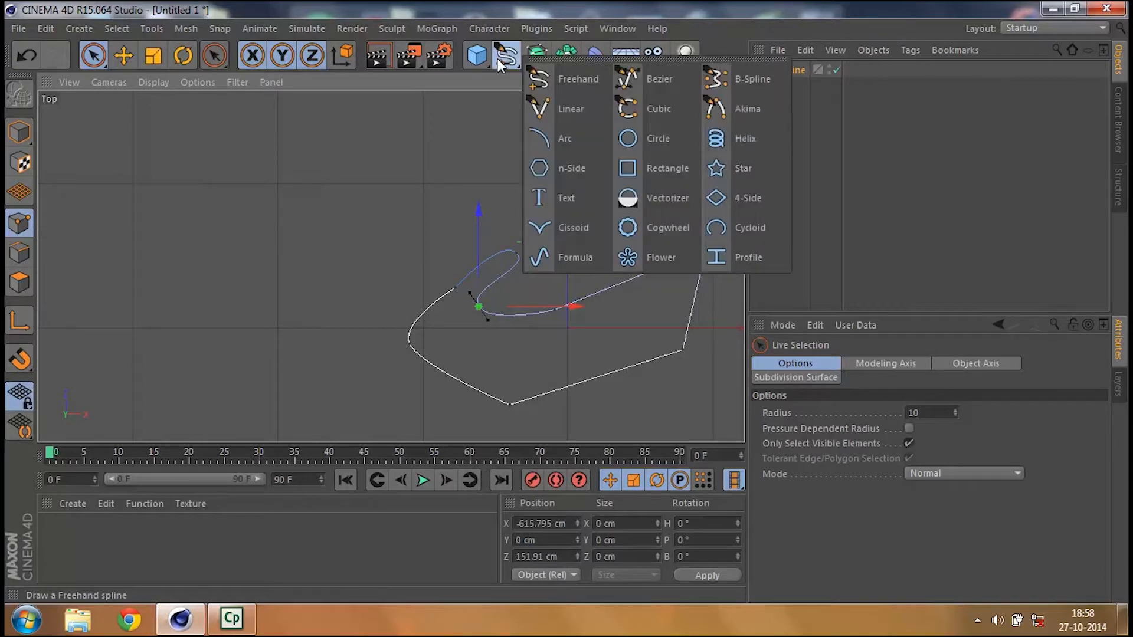
click(457, 296)
right_click(458, 296)
click(538, 202)
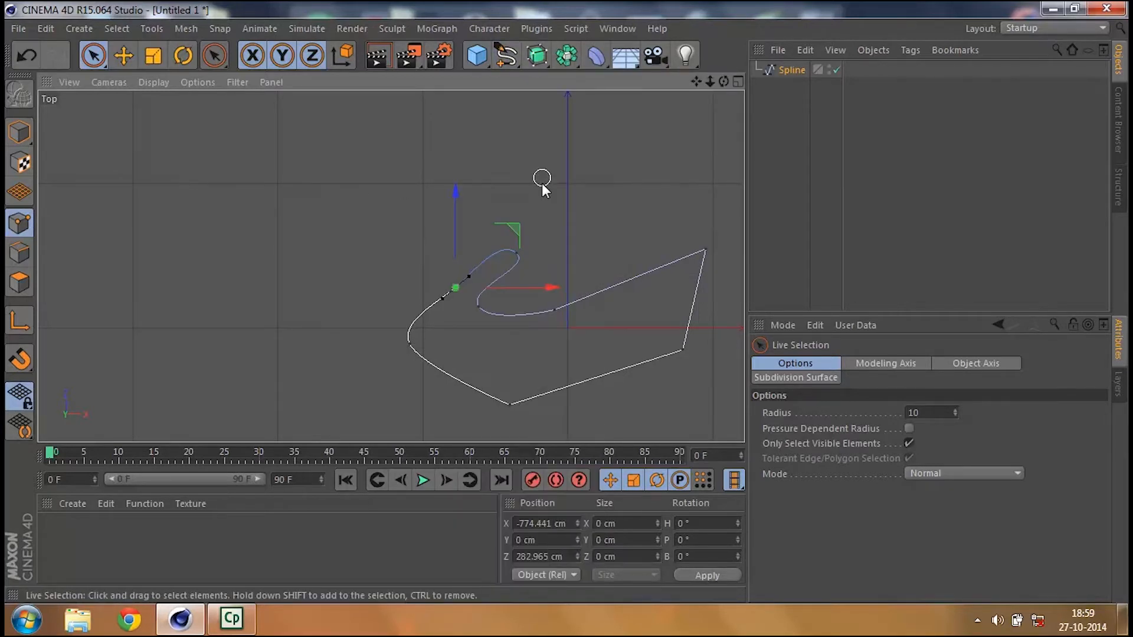
click(597, 231)
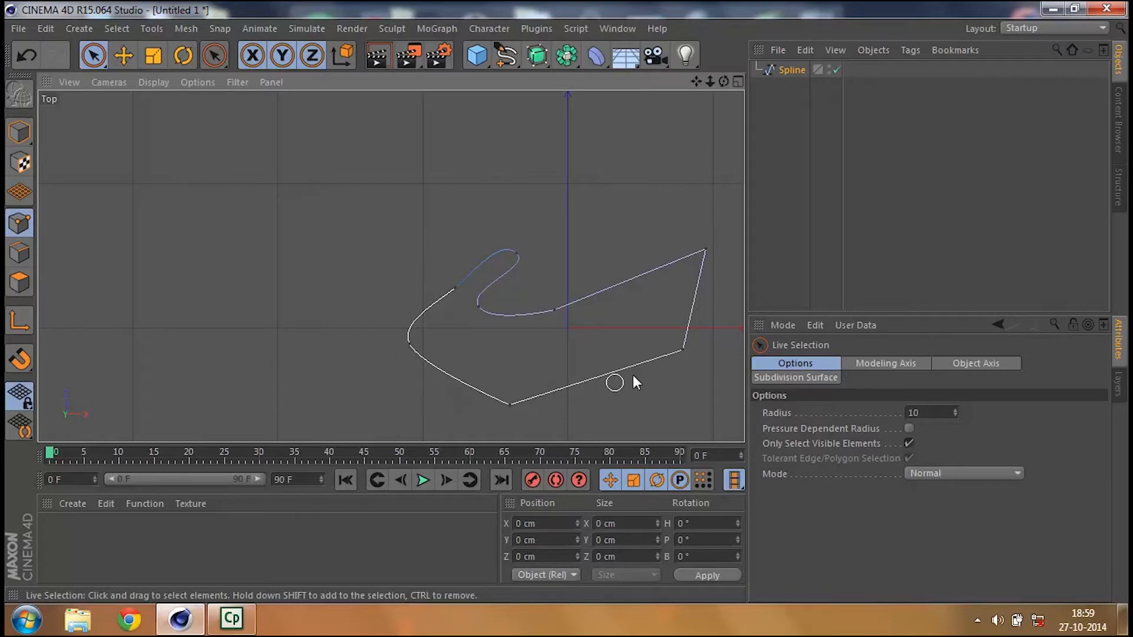
- Select the spline's top-right corner point with Live Selection and bring up its point commands
click(706, 249)
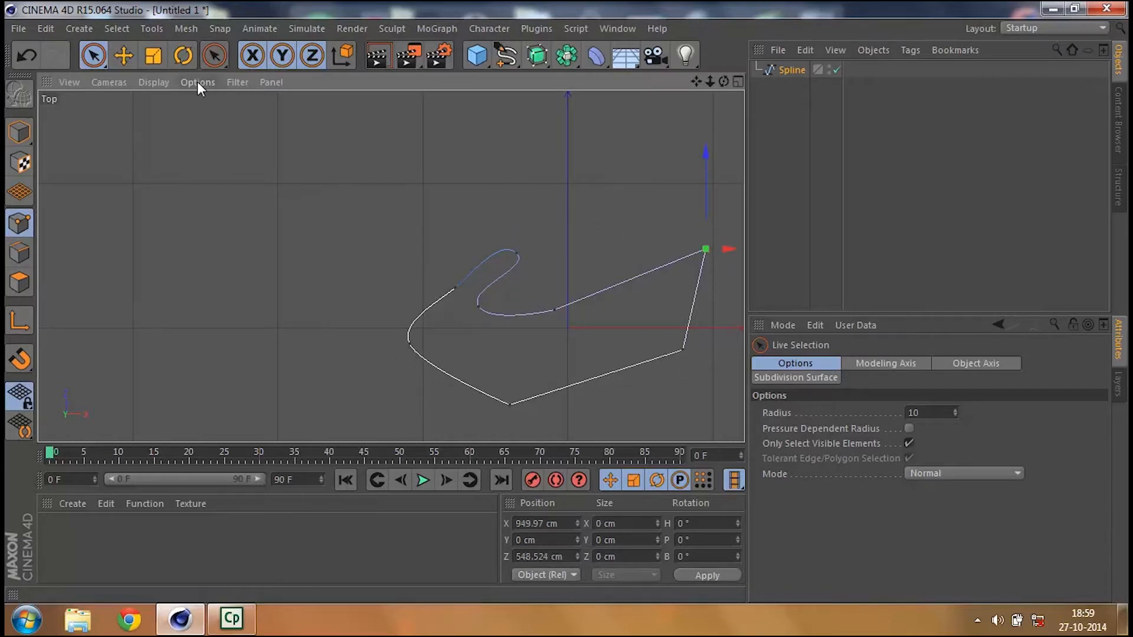
key(e)
scroll(738, 242, up, 5)
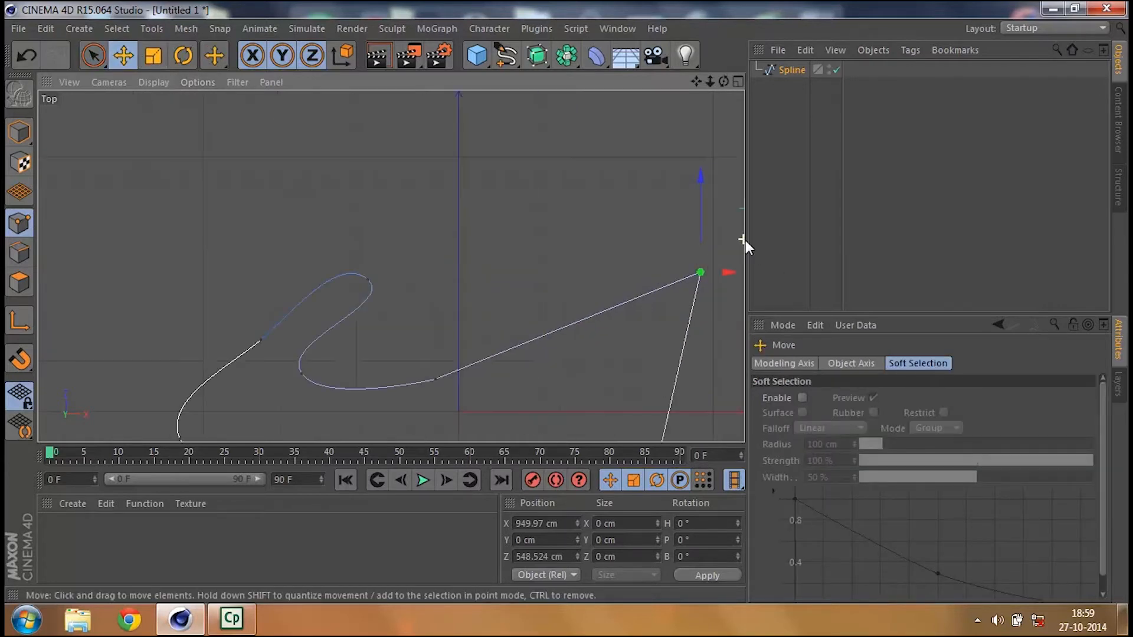
scroll(731, 197, up, 5)
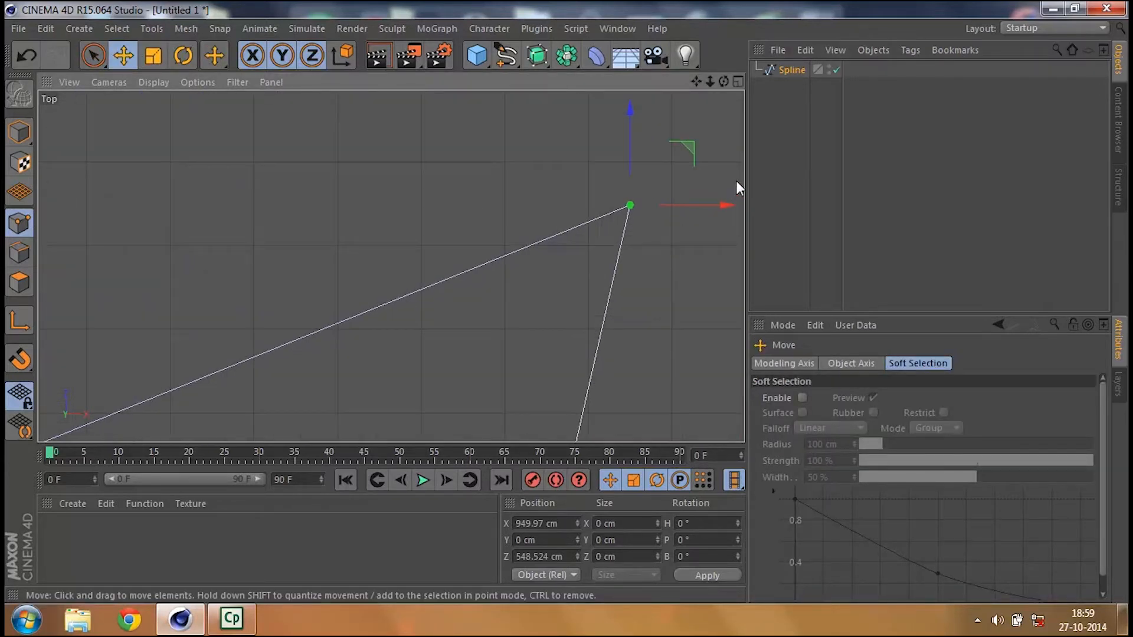
scroll(558, 285, down, 4)
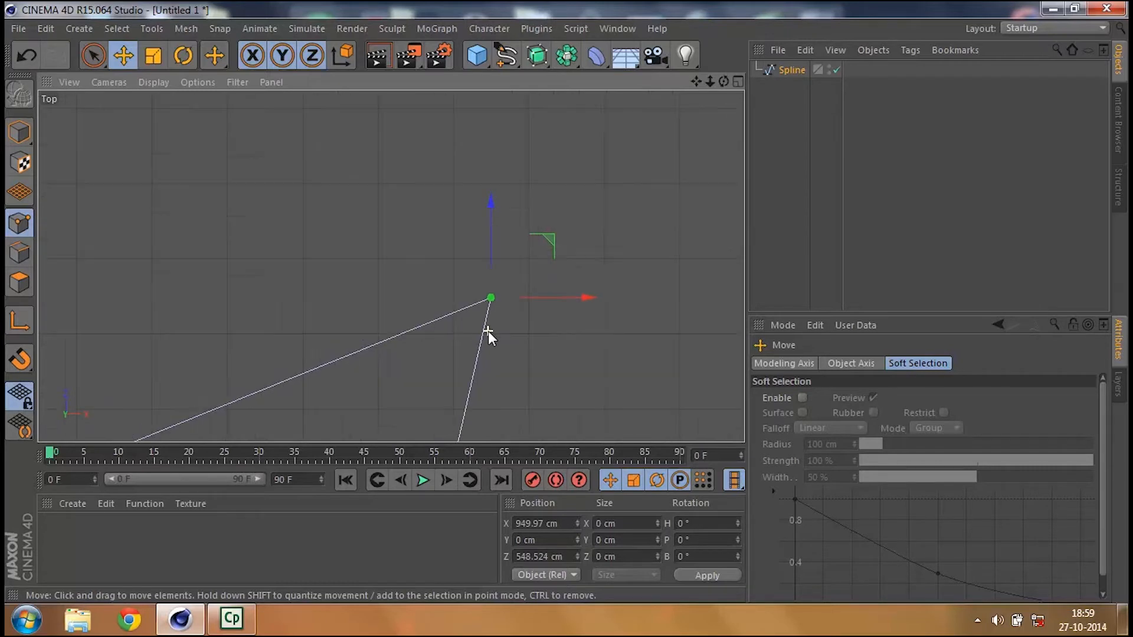
scroll(486, 419, down, 3)
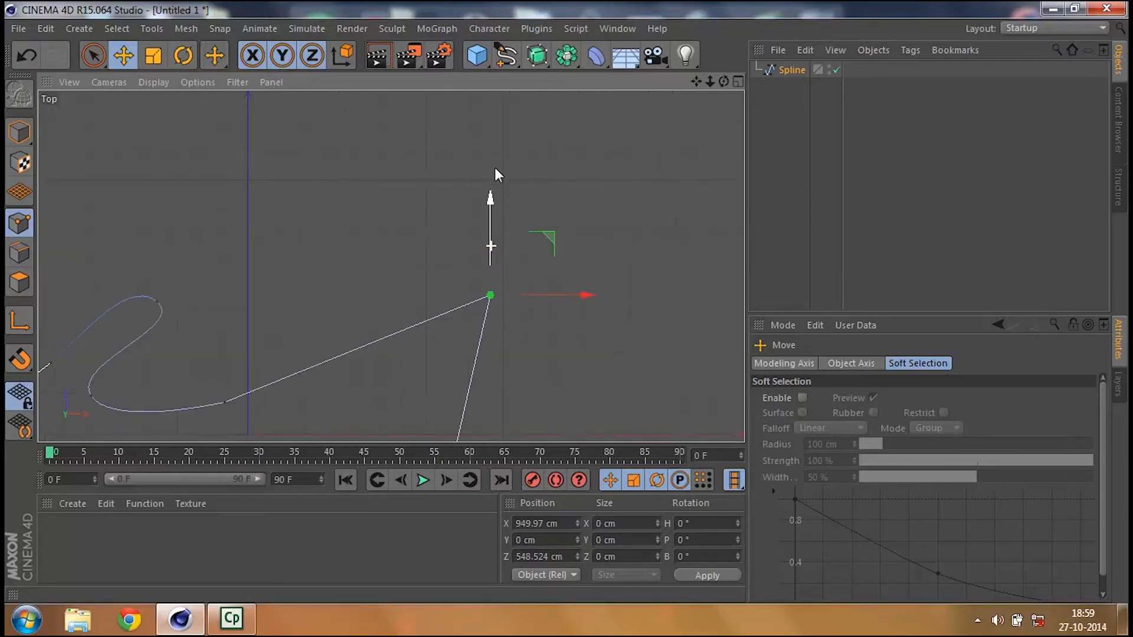
scroll(482, 345, up, 2)
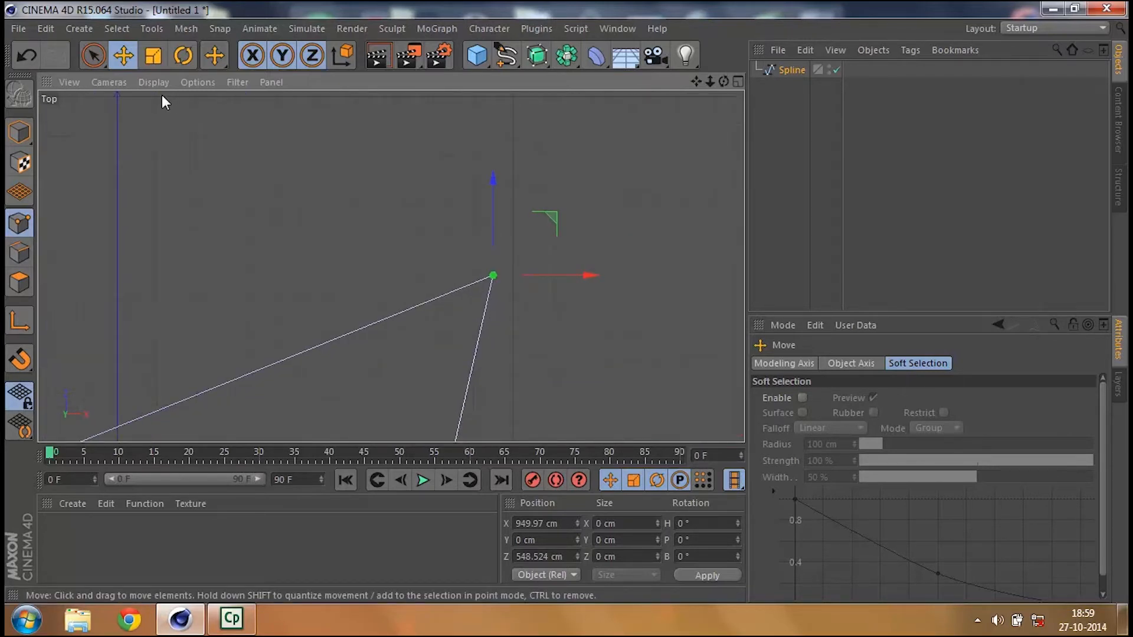
click(93, 55)
click(126, 78)
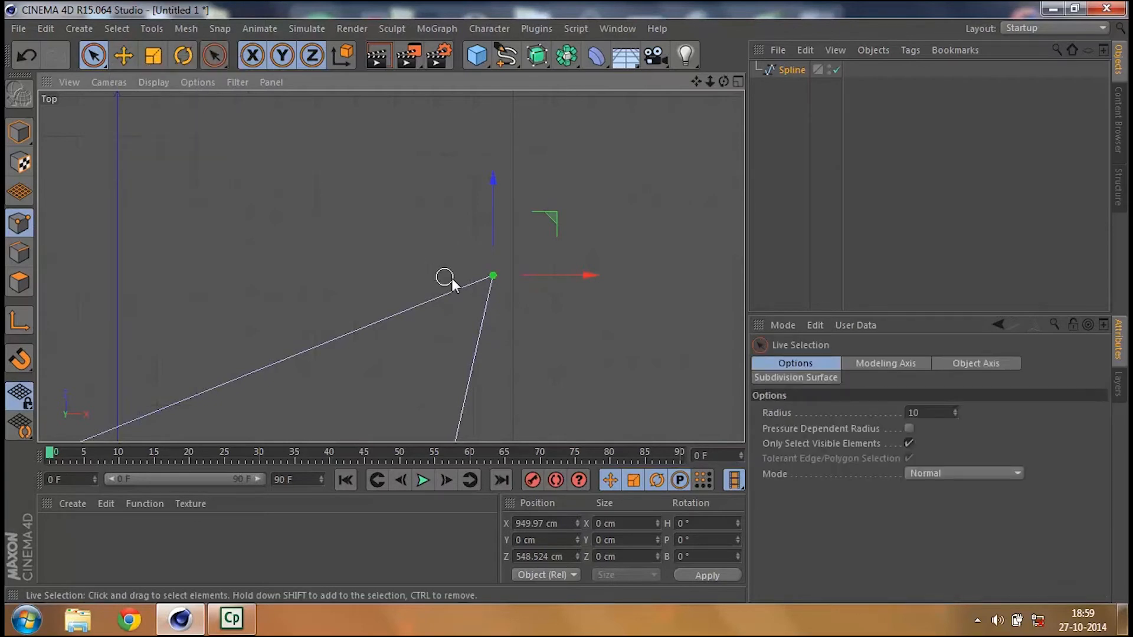
click(494, 276)
right_click(495, 281)
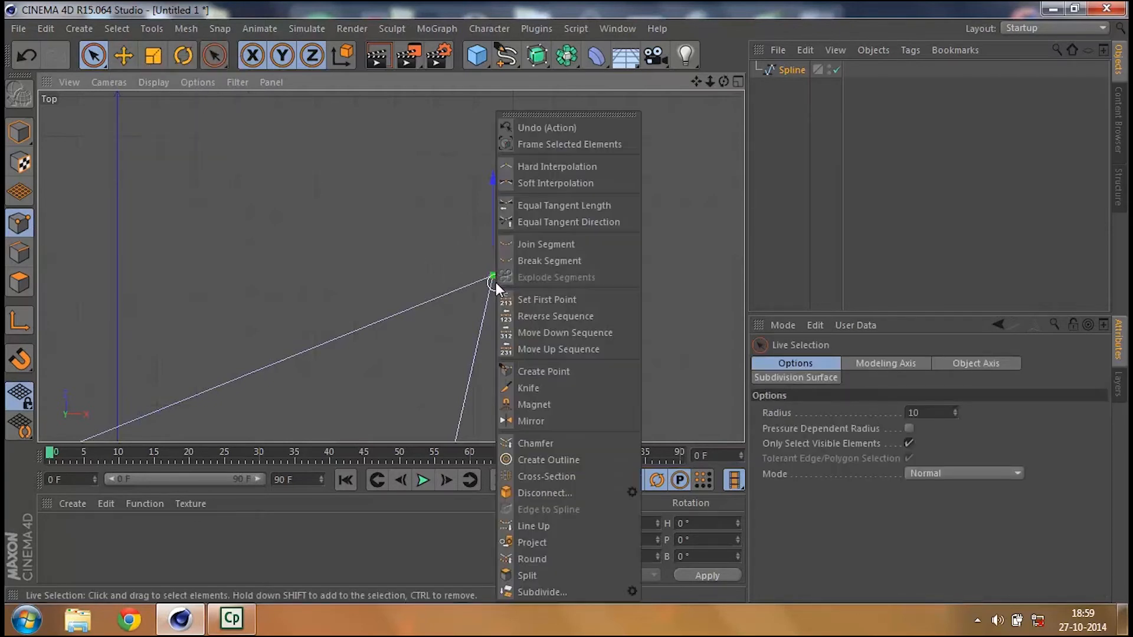
- Chamfer the top-right corner to a 170.58 cm radius, then frame and select the spline
click(581, 443)
drag(531, 330, 926, 330)
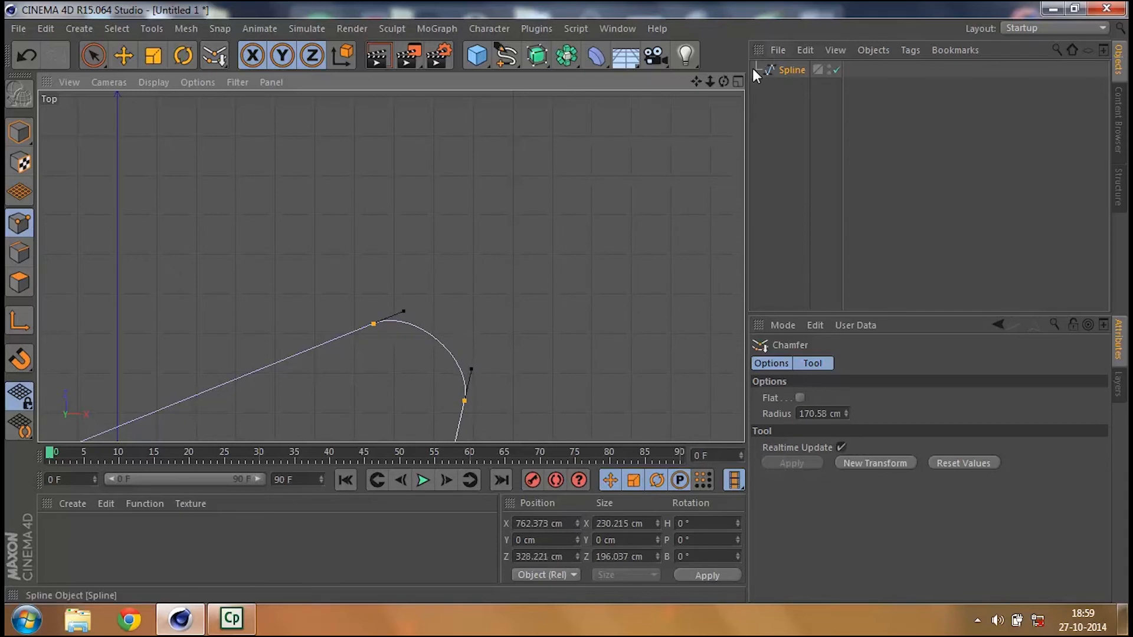
drag(711, 82, 391, 266)
drag(697, 83, 508, 184)
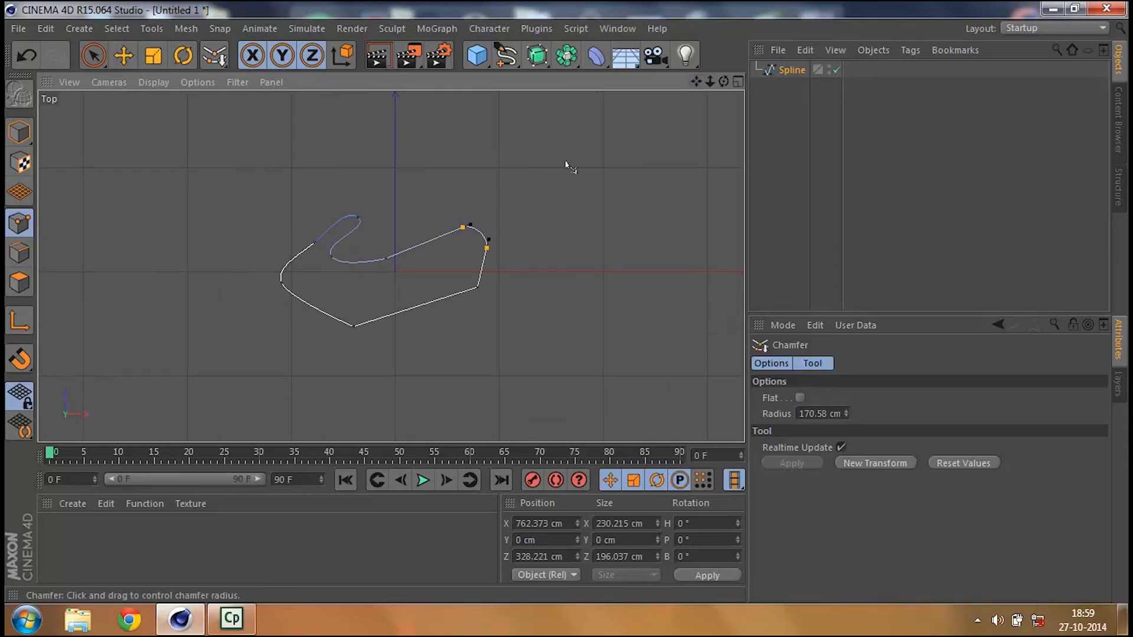
click(857, 145)
drag(810, 122, 769, 4)
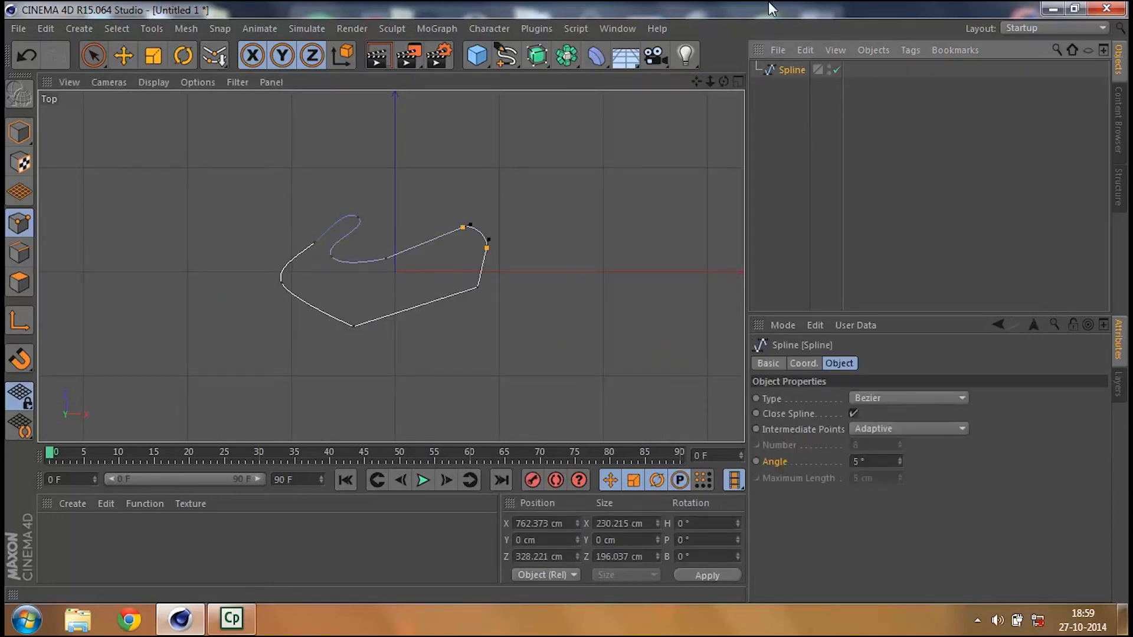
- Delete the chamfered spline and show the empty scene in a maximized Perspective view
key(Delete)
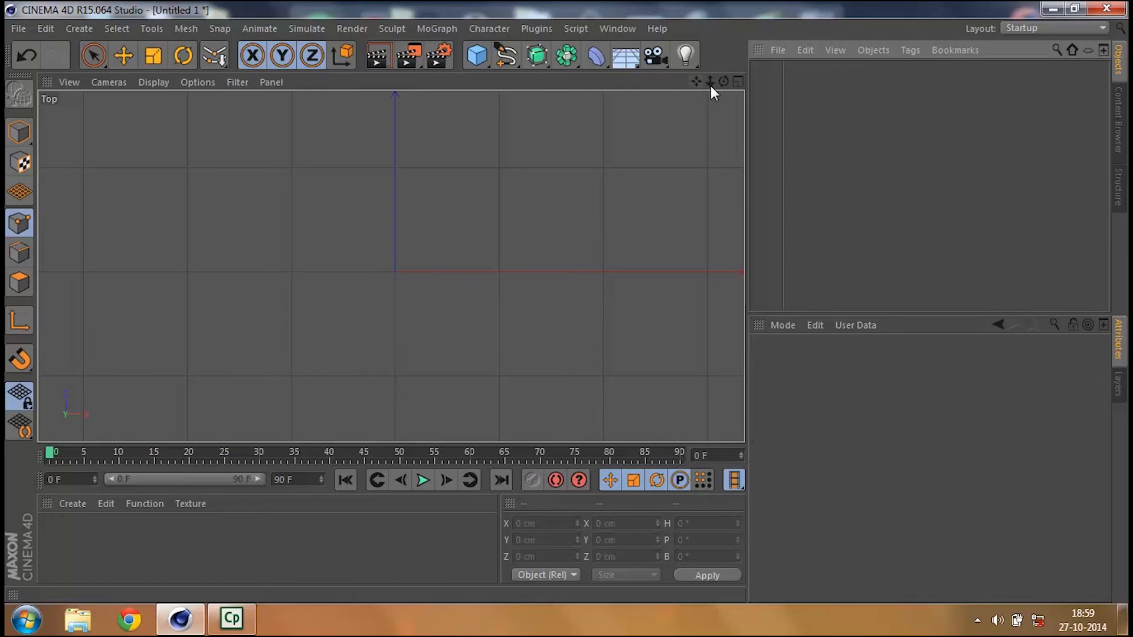
click(737, 82)
click(381, 82)
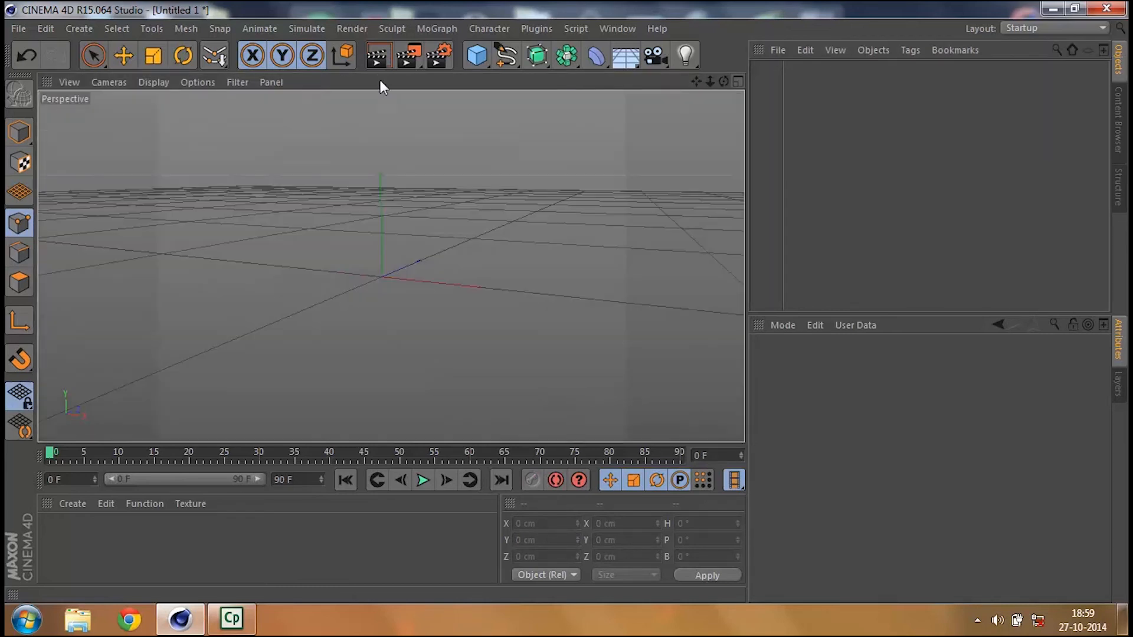